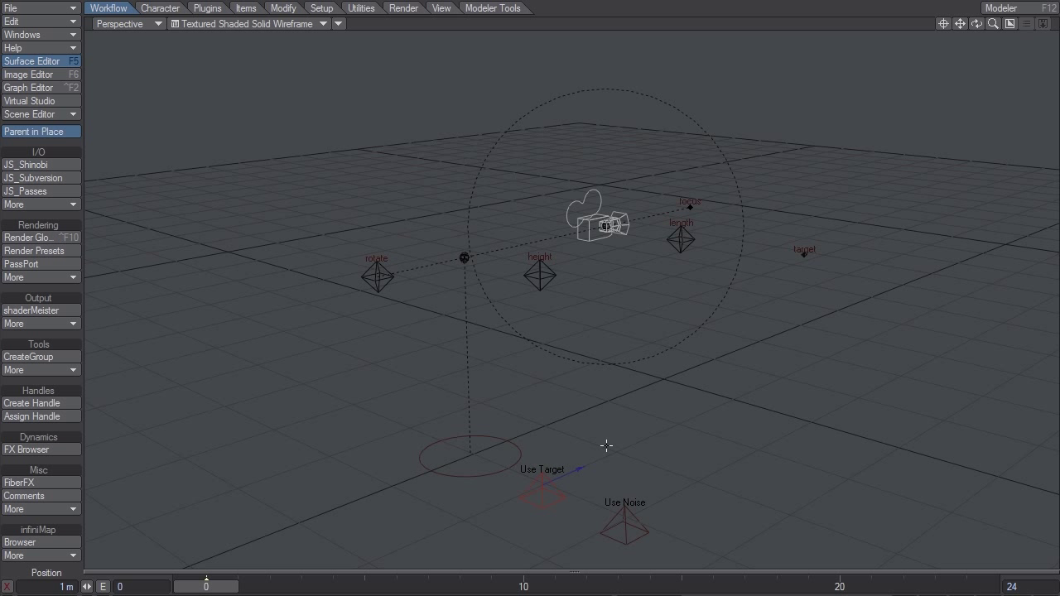
Examine the camera rig's rotate, height, length, focus and target controls, its base ring, and the Use Target and Use Noise sliders.
left_click_drag(701, 285, 670, 280, "alt")
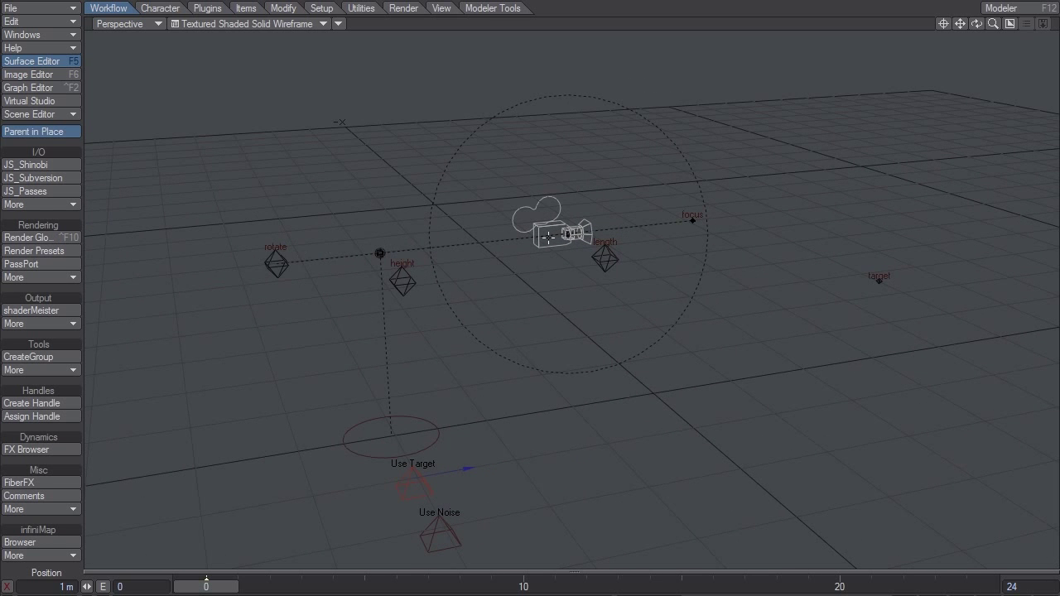
left_click_drag(648, 261, 525, 295, "alt")
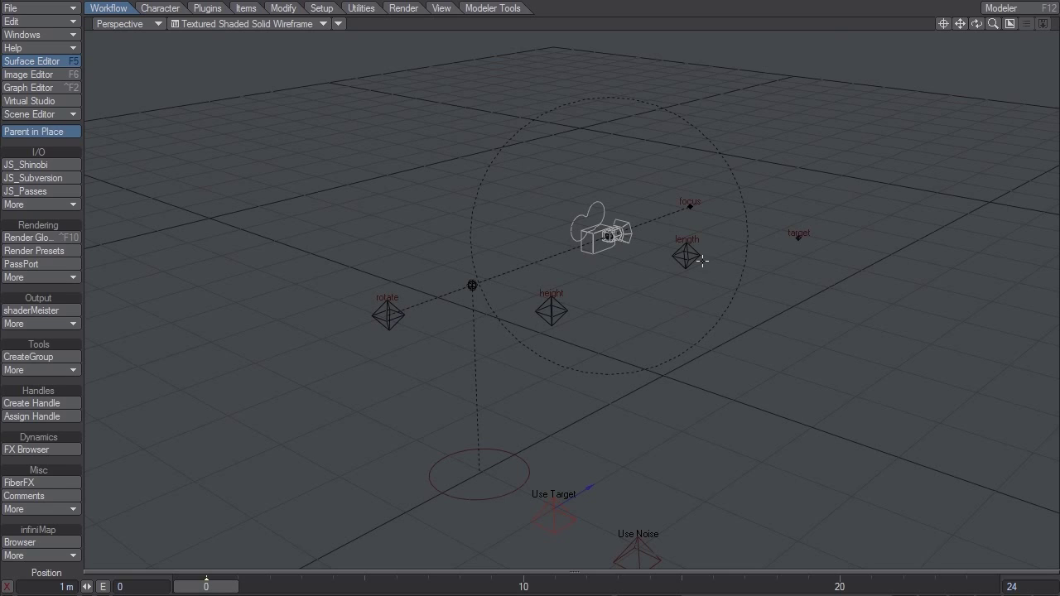
left_click_drag(694, 330, 638, 265, "alt")
left_click_drag(497, 331, 519, 293, "alt")
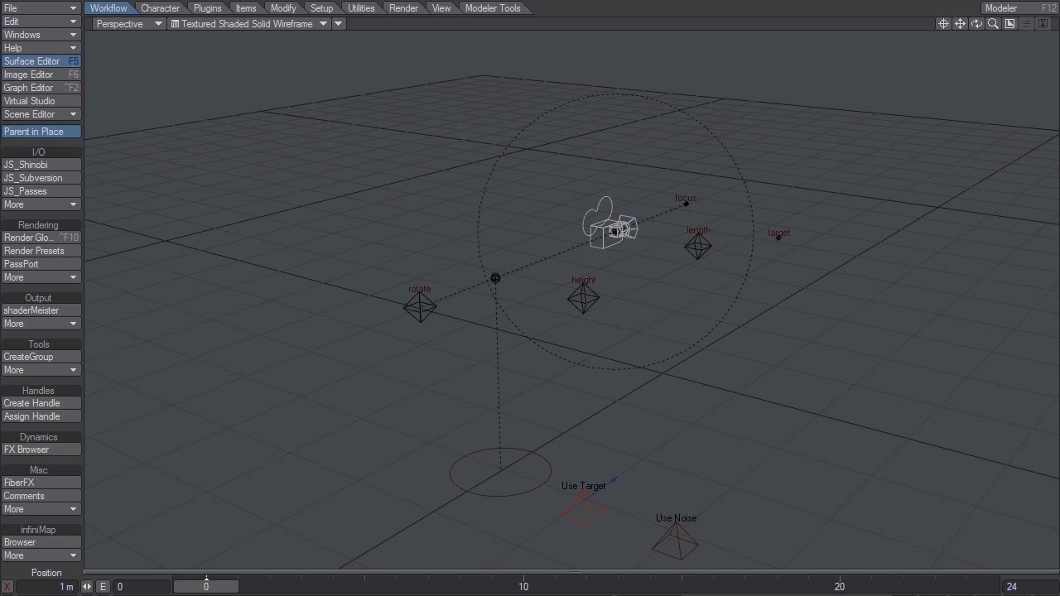
left_click_drag(698, 428, 525, 293, "alt+shift")
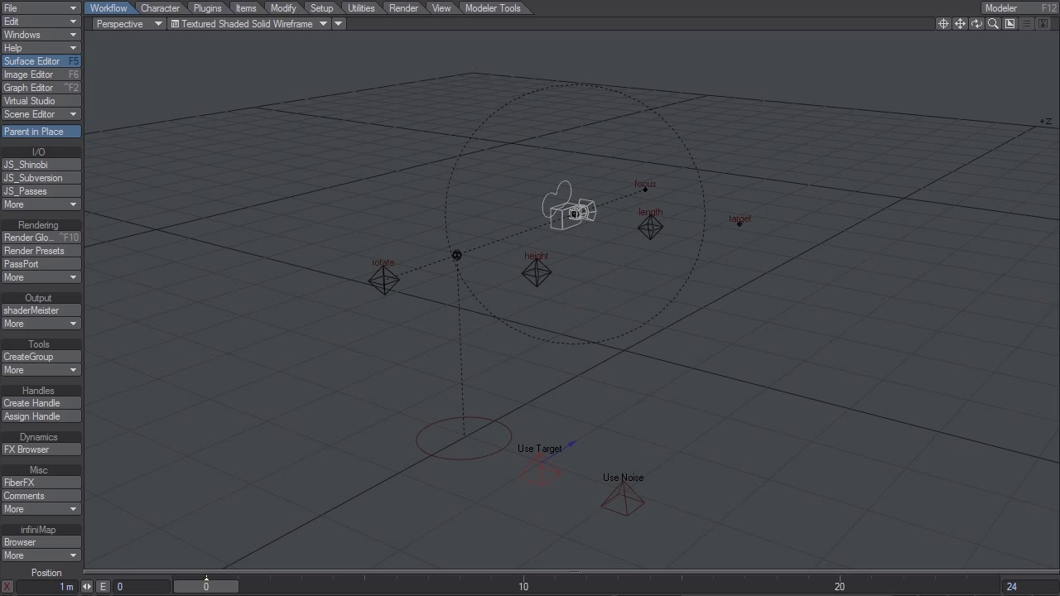
left_click_drag(365, 228, 369, 280)
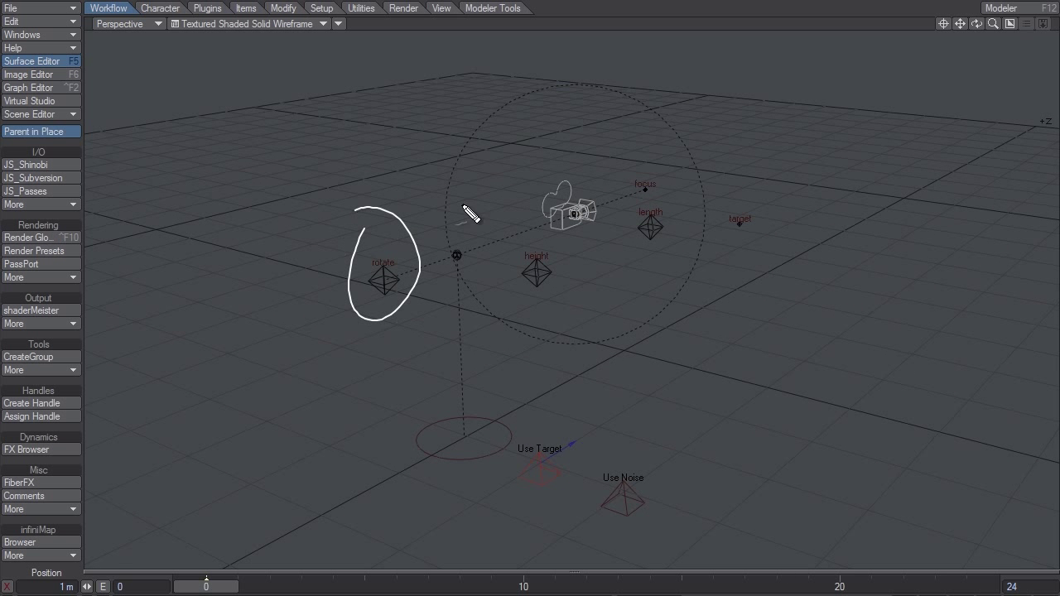
left_click_drag(543, 231, 527, 241)
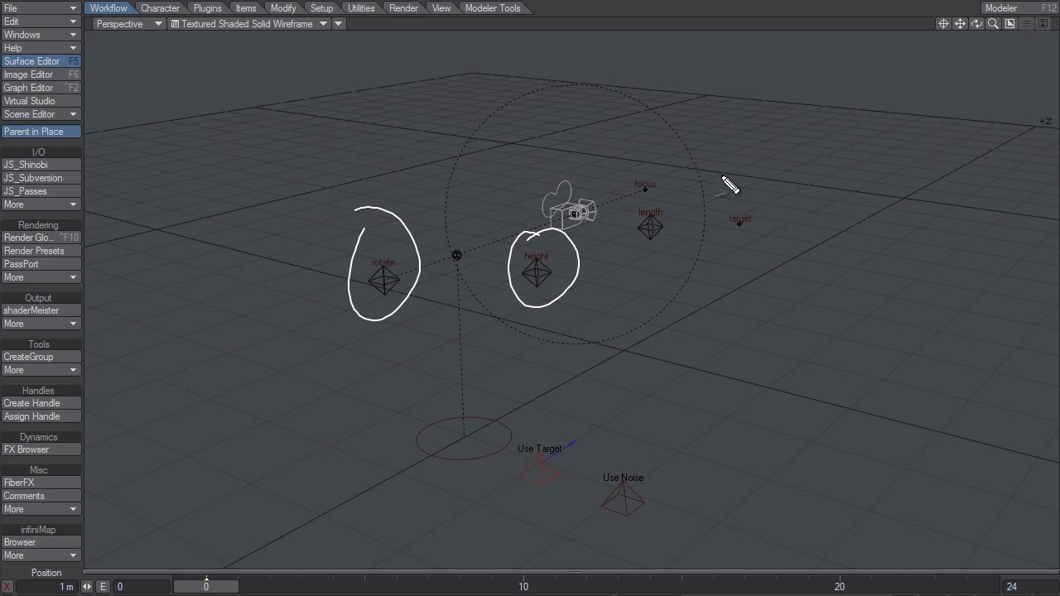
left_click_drag(667, 202, 677, 222)
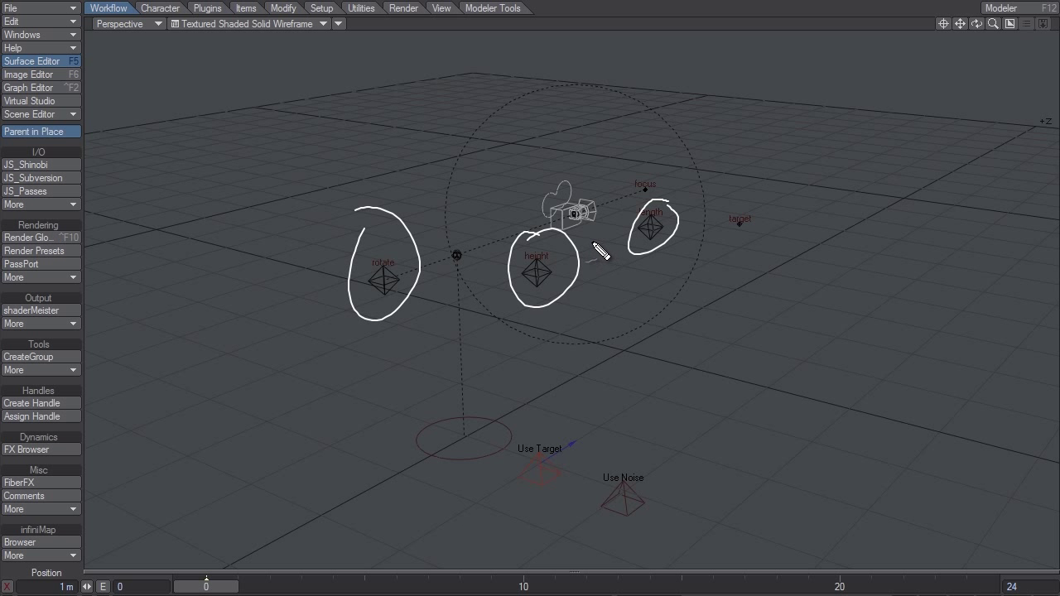
mouse_move(473, 375)
left_mouse_down()
mouse_move(433, 395)
mouse_move(431, 346)
left_mouse_up()
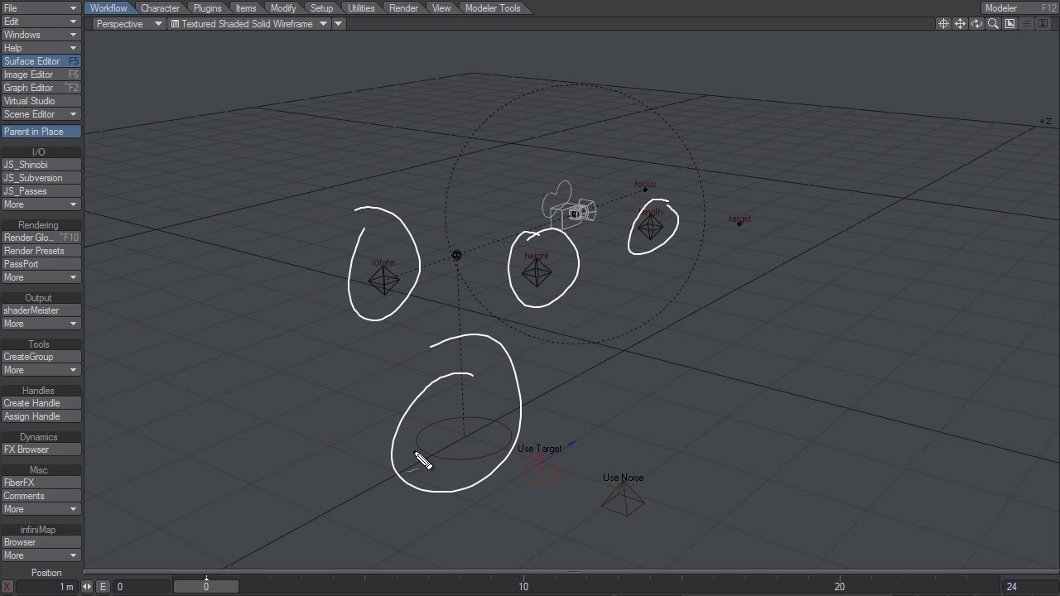
mouse_move(654, 156)
left_mouse_down()
mouse_move(634, 175)
mouse_move(663, 154)
left_mouse_up()
left_click_drag(760, 193, 754, 176)
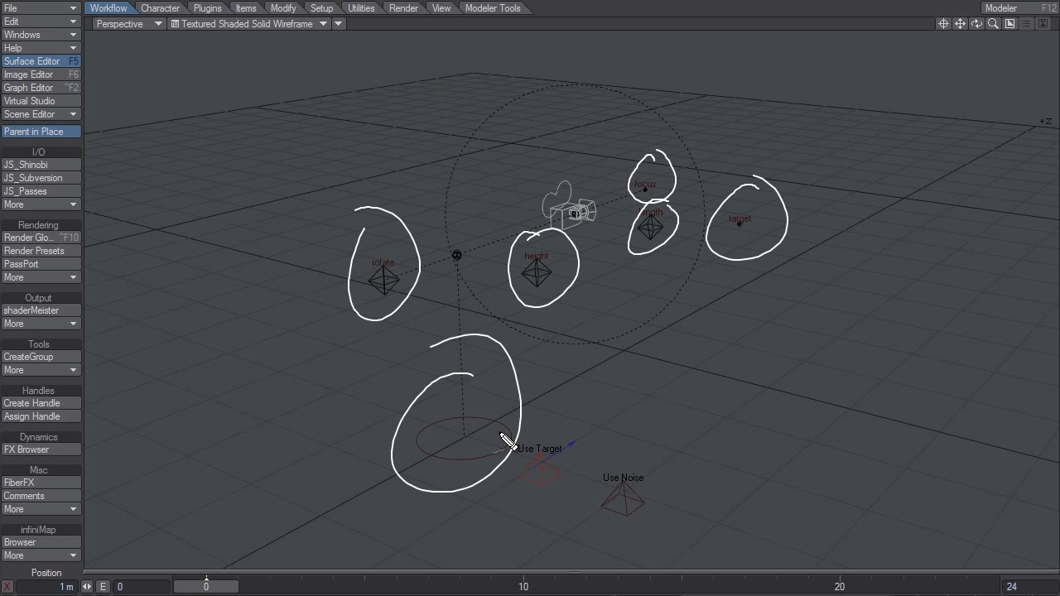
mouse_move(546, 417)
left_mouse_down()
mouse_move(508, 450)
mouse_move(517, 414)
left_mouse_up()
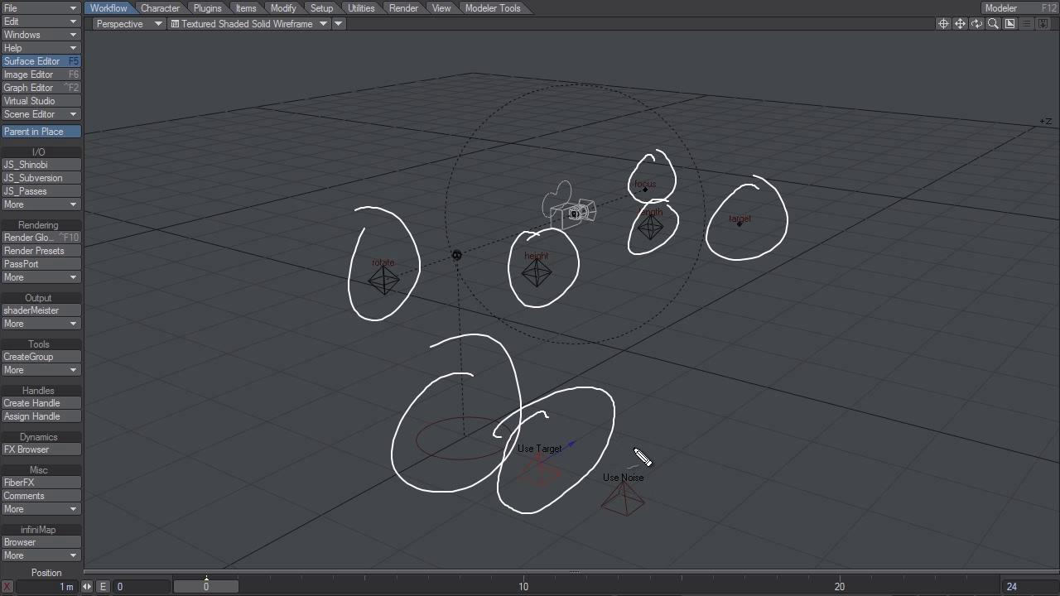
mouse_move(635, 450)
left_mouse_down()
mouse_move(636, 545)
mouse_move(631, 439)
left_mouse_up()
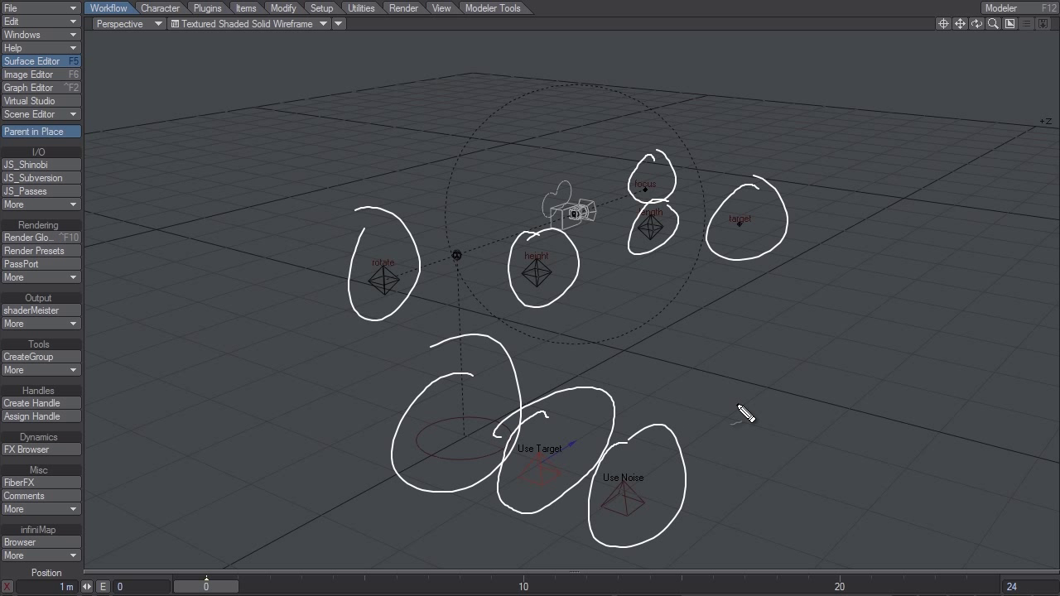
key("Escape")
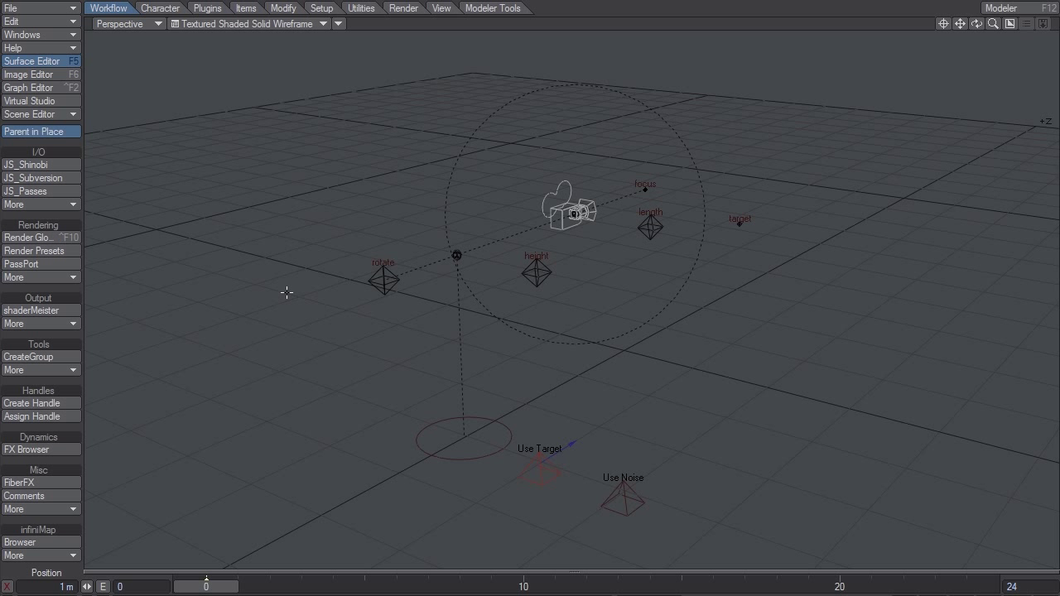
Raise the camera arm with the height control, and select the length control.
left_click(537, 270)
mouse_move(455, 215)
left_mouse_down()
mouse_move(456, 337)
mouse_move(455, 229)
left_mouse_up()
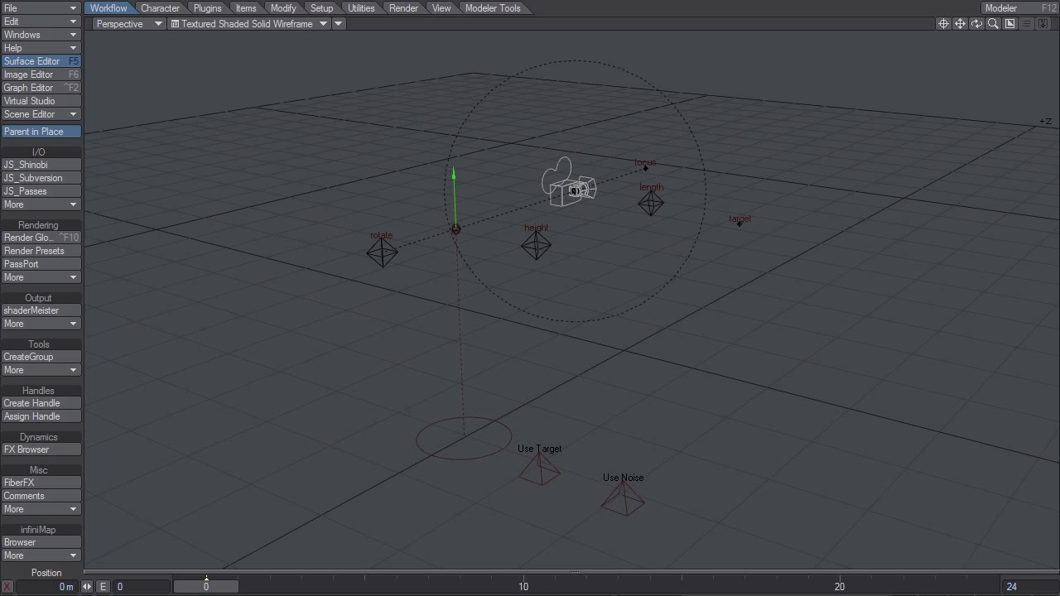
left_click(650, 210)
Swing the camera arm with the rotate control to a heading of about -15.6° and tilt its camera end upward.
left_click_drag(705, 235, 648, 191, "alt")
left_click_drag(490, 257, 530, 295, "alt")
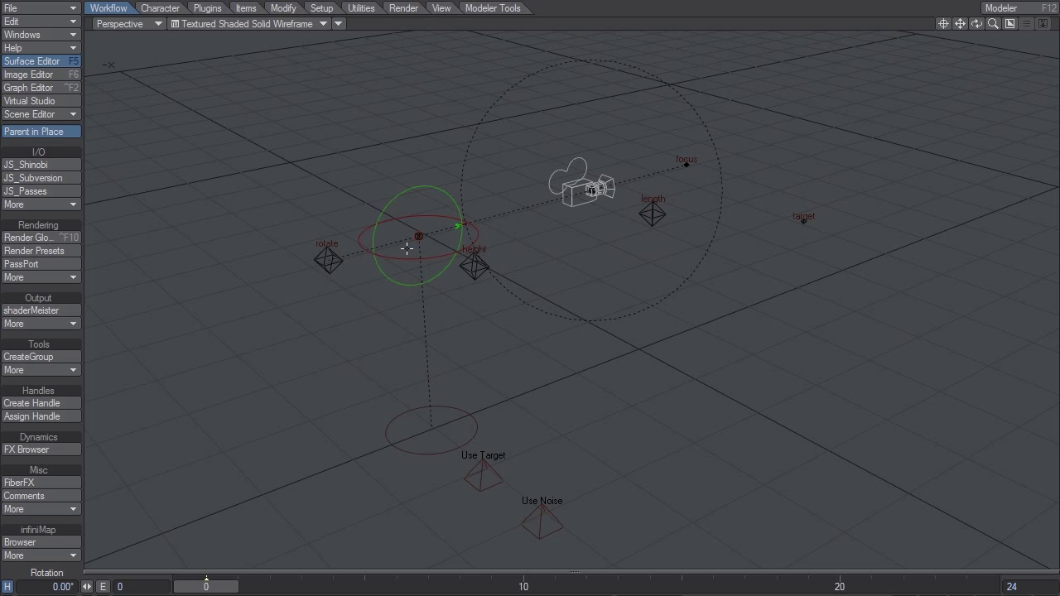
mouse_move(496, 320)
left_mouse_down("alt")
mouse_move(515, 325)
mouse_move(500, 327)
left_mouse_up("alt")
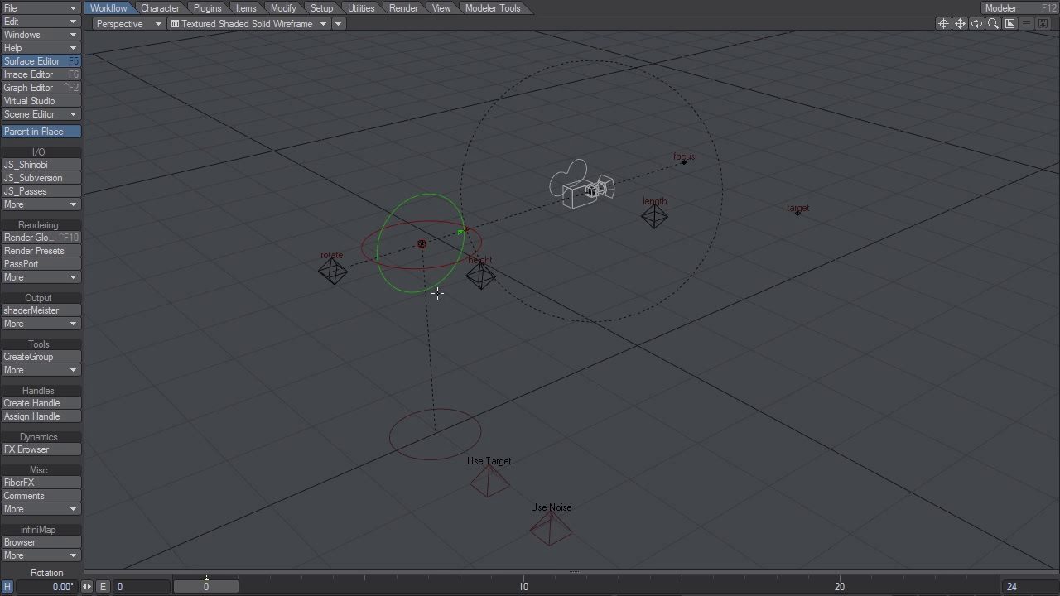
left_click_drag(427, 267, 390, 268)
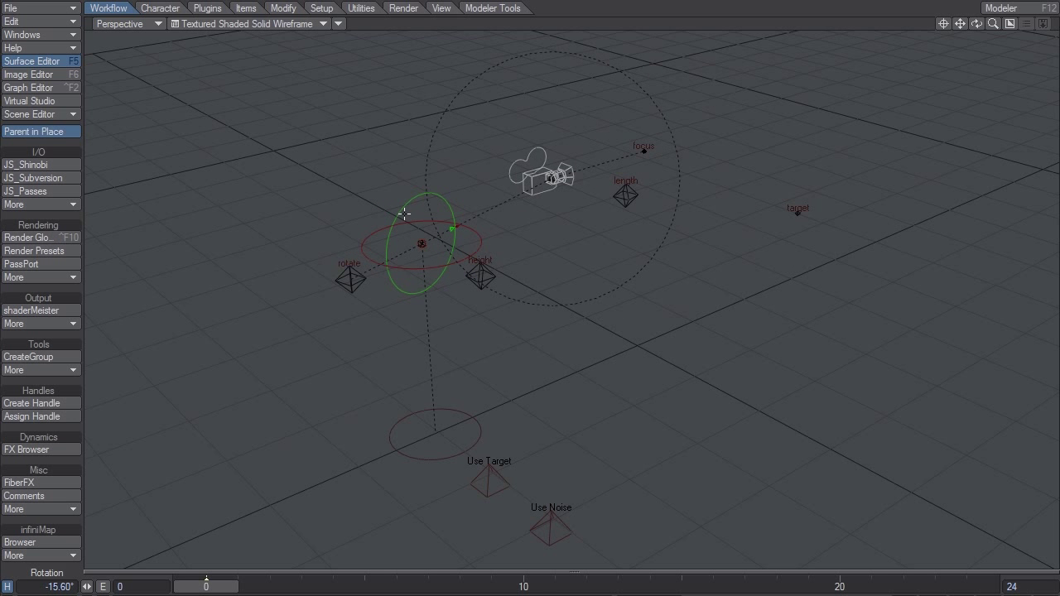
mouse_move(448, 212)
left_mouse_down()
mouse_move(442, 269)
mouse_move(450, 219)
left_mouse_up()
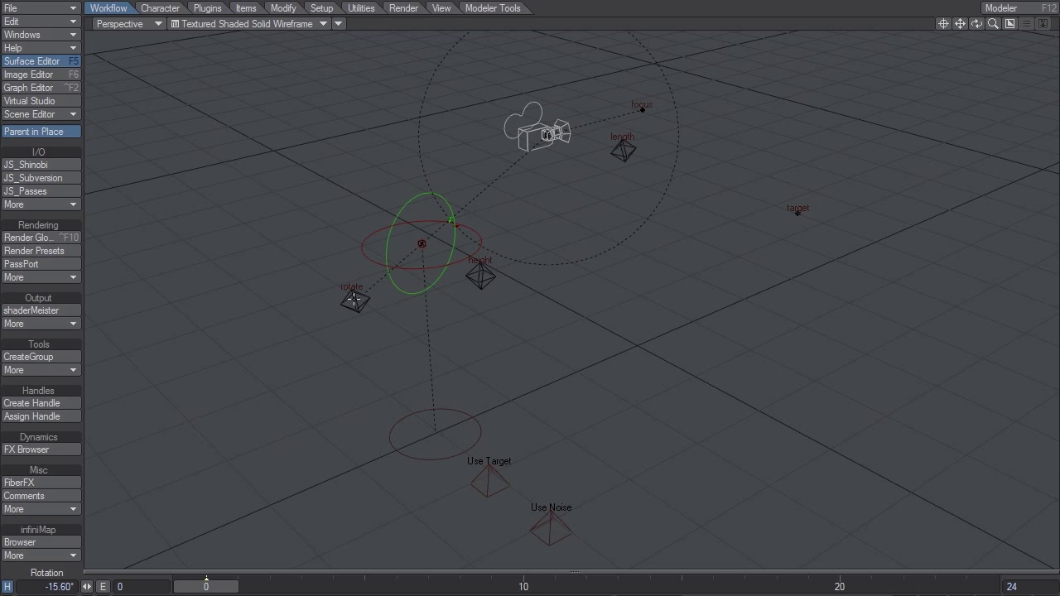
Swing the camera arm the other way to a heading of about 34.4°.
left_click_drag(517, 344, 575, 334, "alt")
left_click_drag(505, 272, 570, 271)
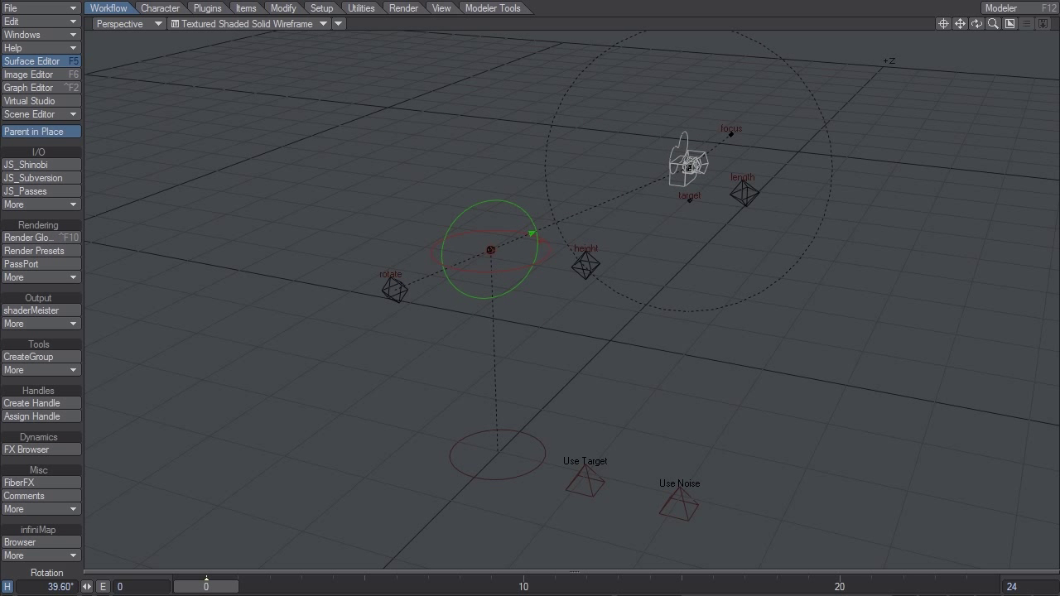
left_click_drag(459, 273, 527, 201)
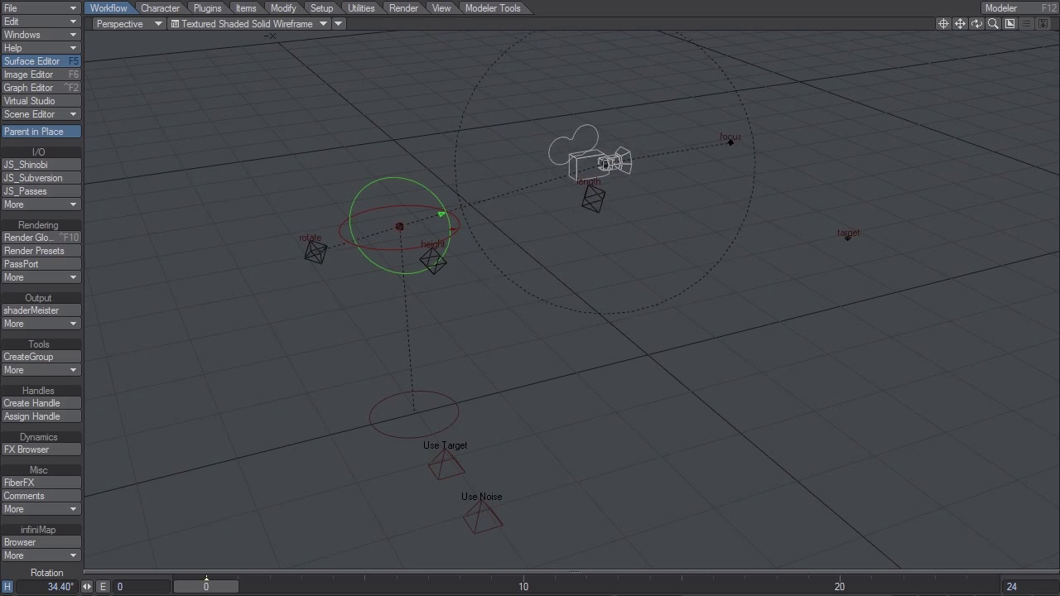
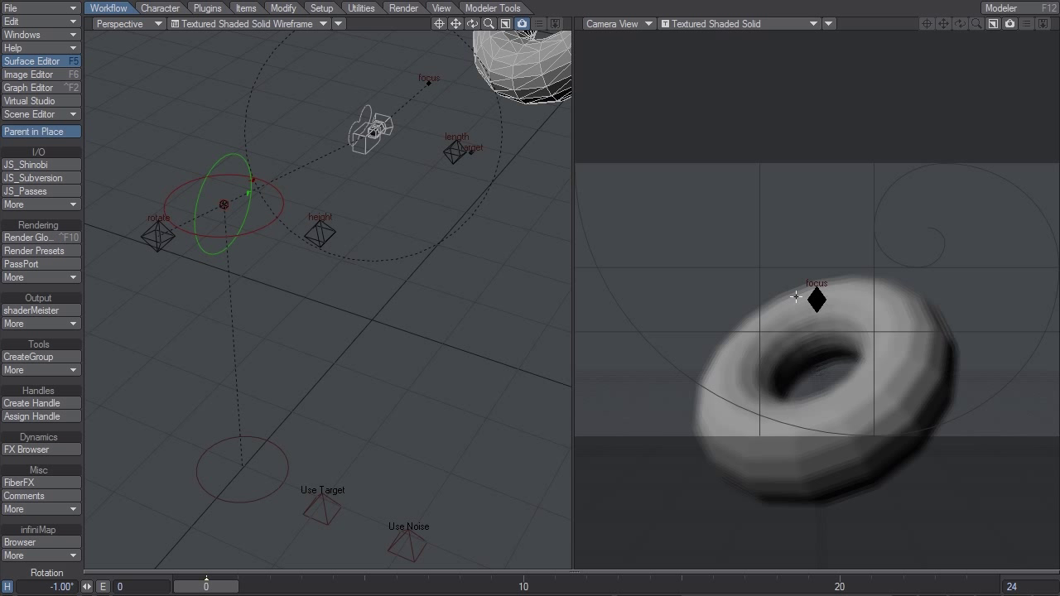
Move the focus control away from the camera onto the torus to shift the focal distance.
left_click_drag(452, 249, 344, 344, "alt")
left_click_drag(430, 265, 480, 222, "alt")
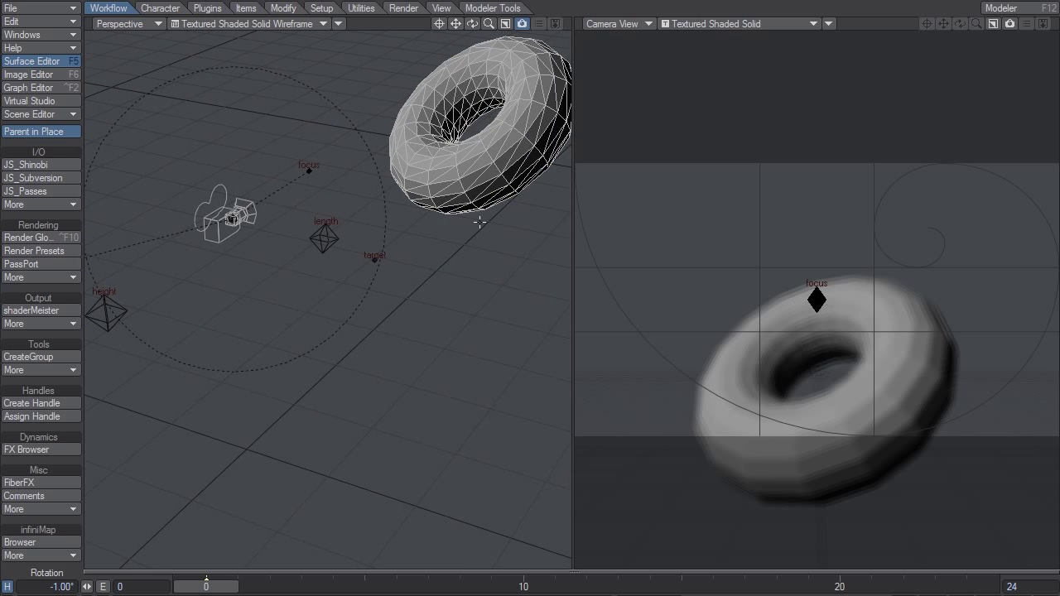
left_click(309, 169)
key("t")
left_click_drag(310, 169, 422, 99)
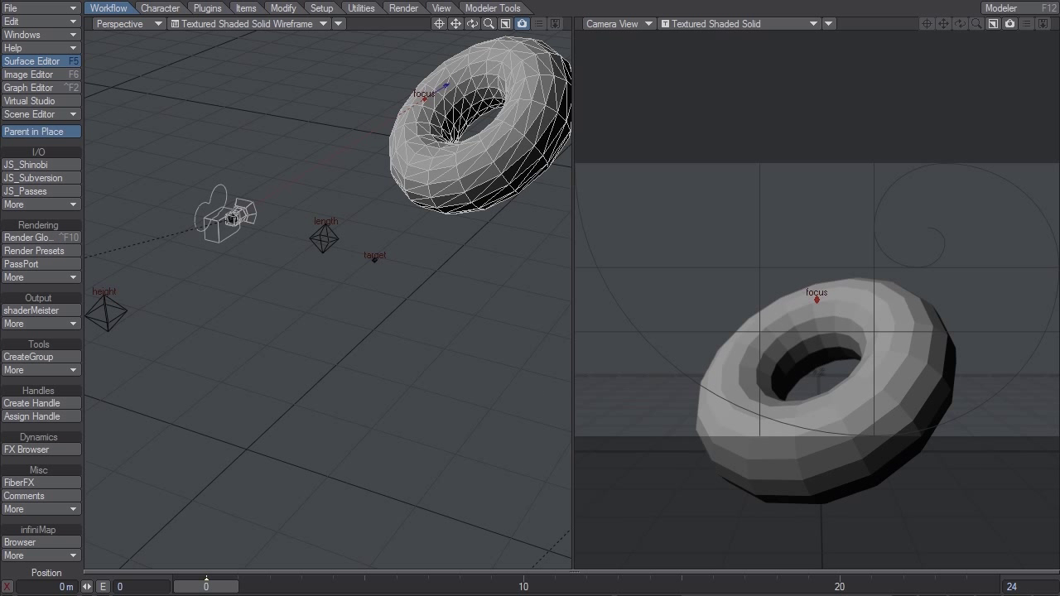
Pull the focus control back in front of the torus toward the camera, and check the camera view's DOF/MBlur Preview option.
left_click_drag(472, 180, 416, 244, "alt")
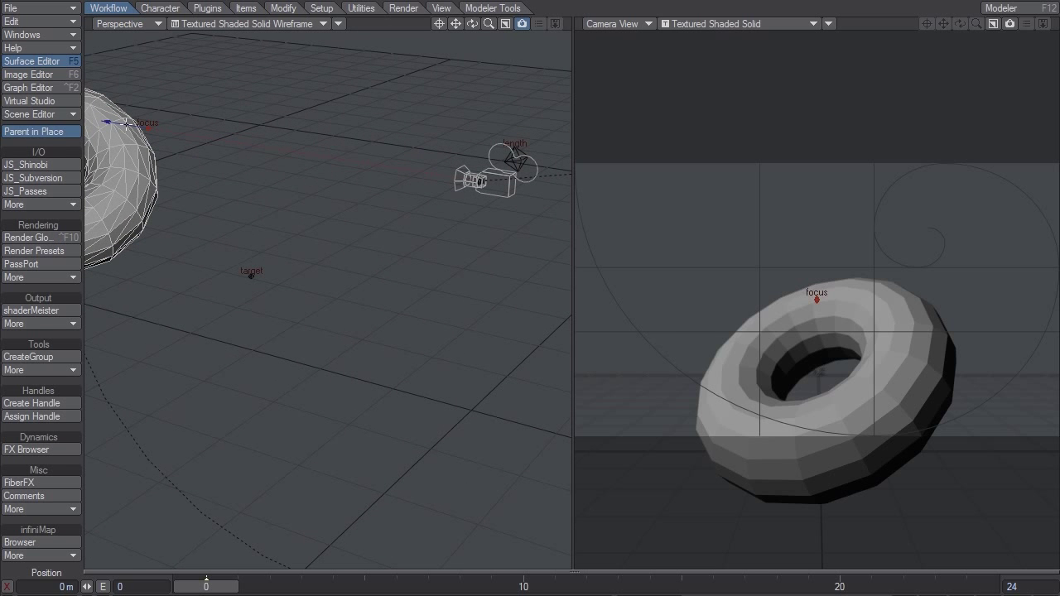
mouse_move(124, 122)
left_mouse_down()
mouse_move(414, 169)
mouse_move(98, 120)
mouse_move(385, 160)
mouse_move(301, 149)
left_mouse_up()
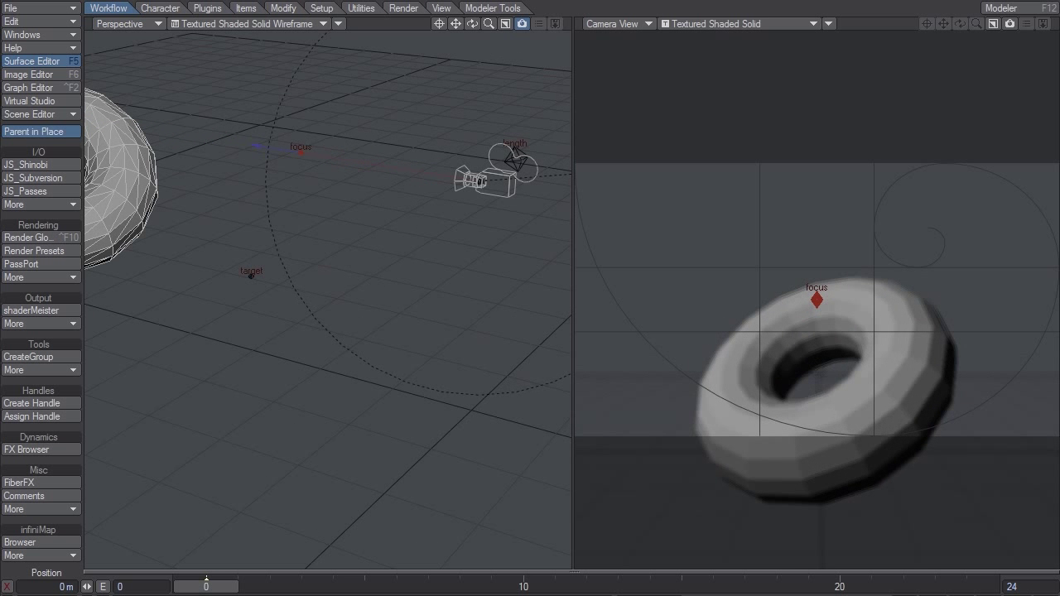
left_click(827, 24)
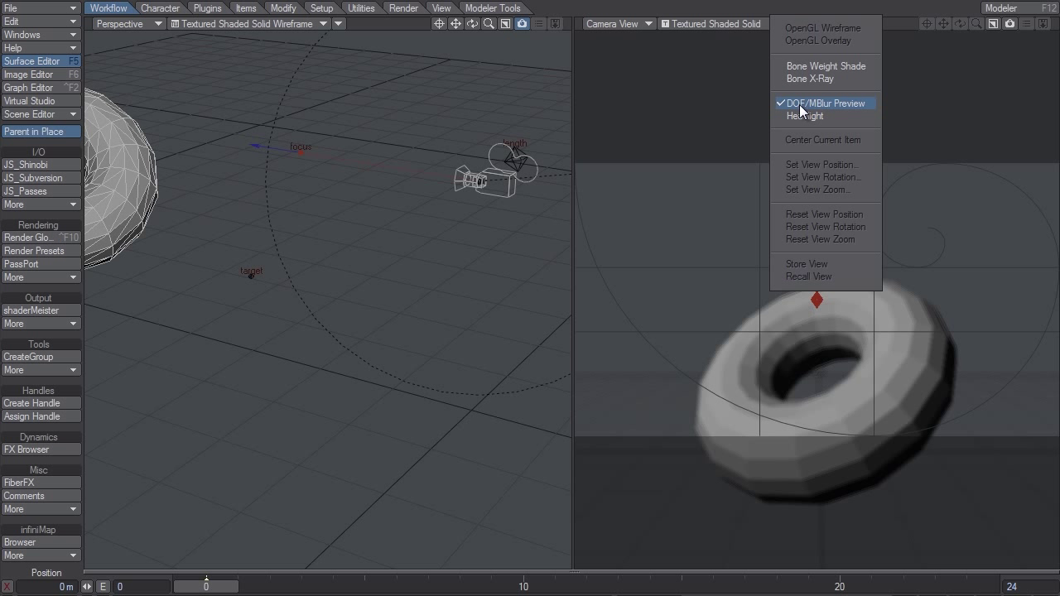
left_click(620, 115)
Examine the focal-distance circle around the camera and how it passes through the focus control in front of the torus.
left_click_drag(324, 154, 280, 174, "alt")
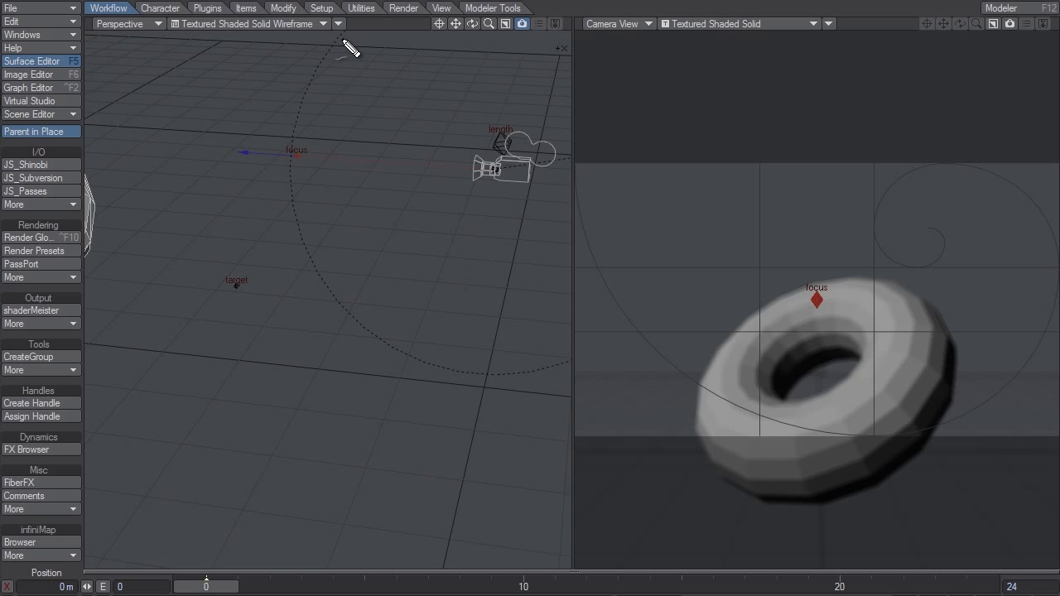
mouse_move(341, 35)
left_mouse_down()
mouse_move(298, 131)
mouse_move(309, 232)
mouse_move(350, 324)
mouse_move(473, 388)
mouse_move(486, 364)
left_mouse_up()
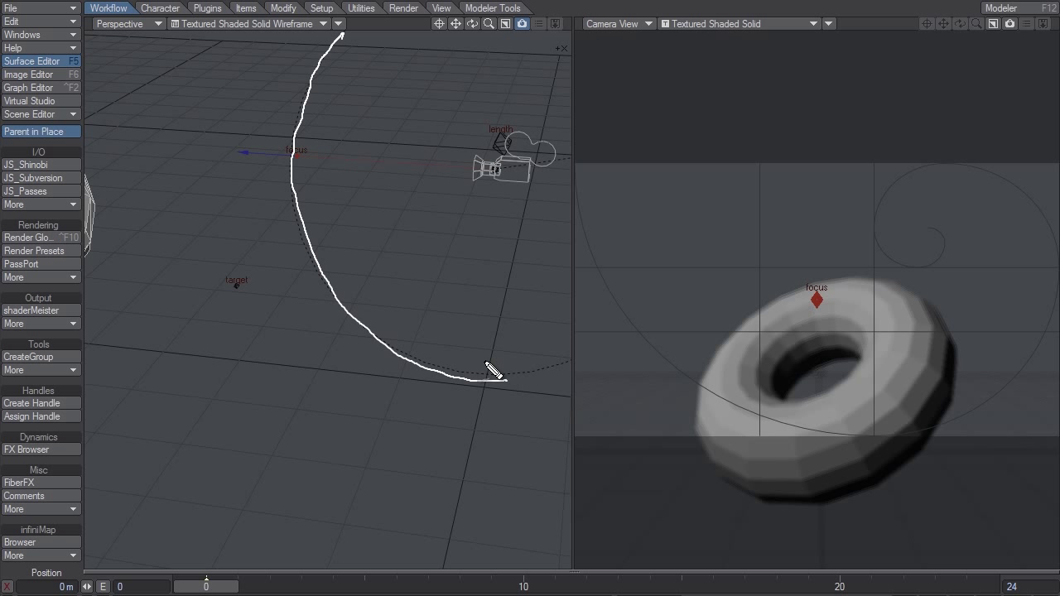
key("Escape")
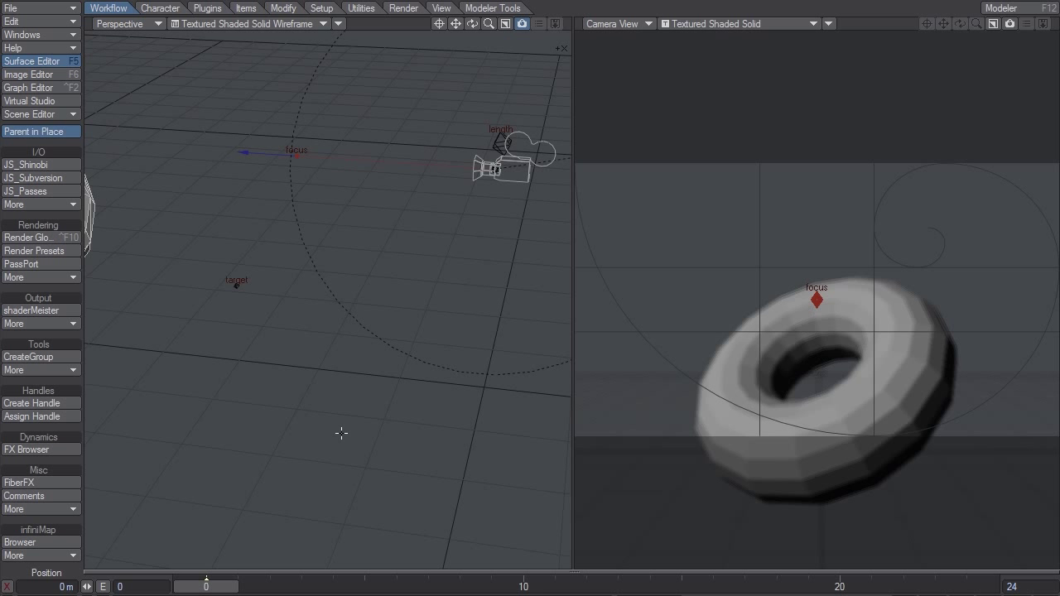
left_click_drag(340, 217, 86, 208, "alt")
left_click_drag(292, 225, 411, 230, "alt+shift")
left_click_drag(217, 156, 199, 169, "alt")
left_click_drag(164, 218, 466, 212)
left_click_drag(231, 208, 161, 222, "alt")
mouse_move(532, 197)
left_mouse_down("alt")
mouse_move(348, 240)
mouse_move(551, 191)
left_mouse_up("alt")
left_click_drag(267, 274, 328, 260, "alt+shift")
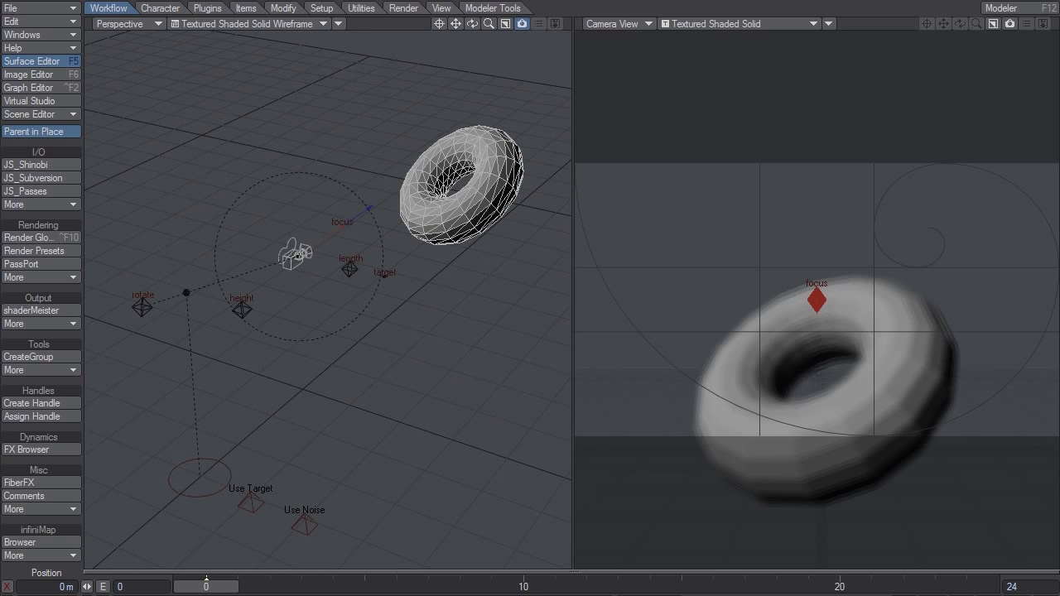
Swing the camera arm with the rotate control to a heading of about 26.1°.
left_click(295, 255)
left_click(149, 308)
key("y")
left_click_drag(235, 345, 306, 341)
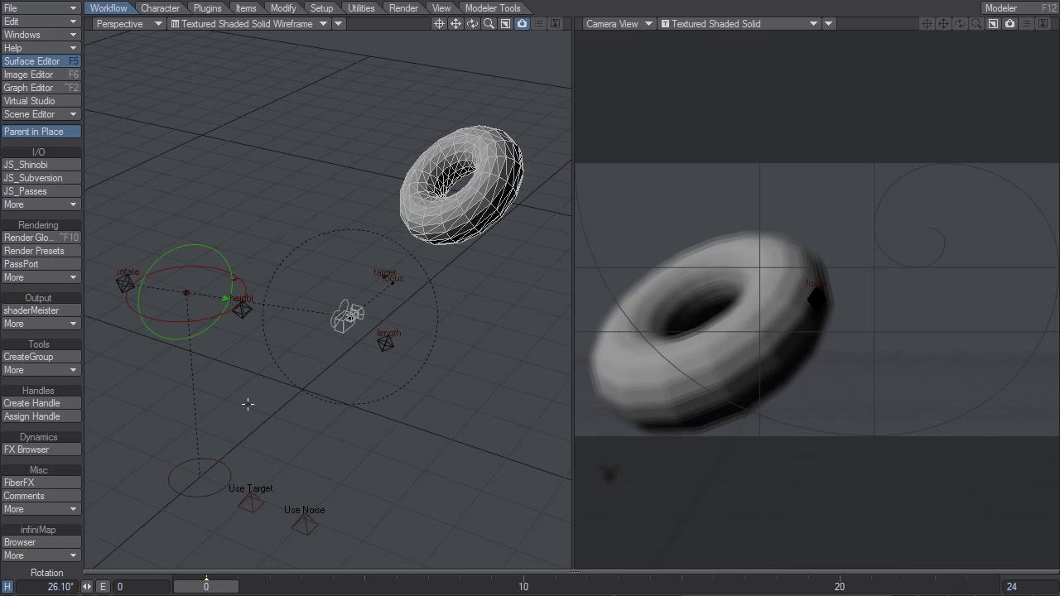
Switch the viewport layout to a single perspective view showing the rig and the torus.
left_click_drag(258, 384, 258, 378, "alt")
mouse_move(340, 413)
left_mouse_down("alt")
mouse_move(386, 401)
mouse_move(339, 413)
mouse_move(356, 420)
mouse_move(321, 414)
left_mouse_up("alt")
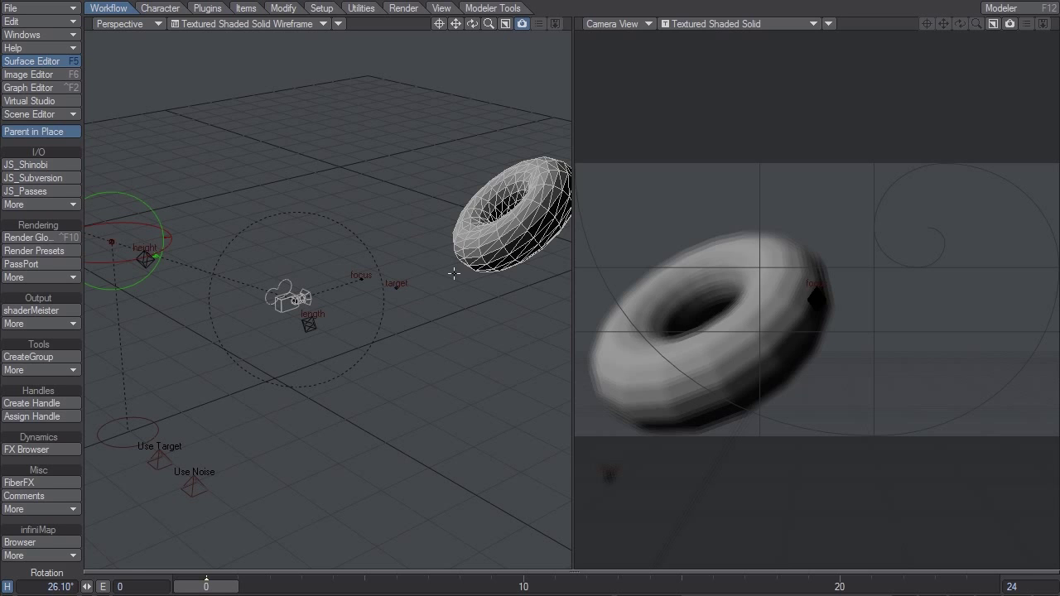
key("F3")
key("F3")
left_click_drag(705, 292, 745, 290, "alt")
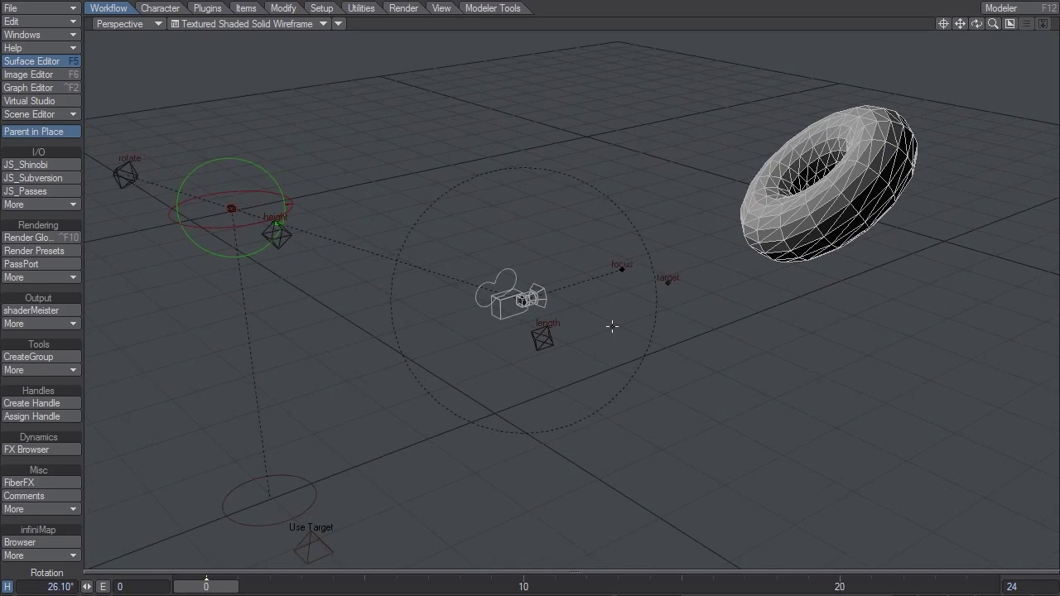
Select the target null between the camera and the torus and move it slightly, to about 25.8 mm in X.
left_click_drag(611, 326, 603, 277, "alt")
left_click_drag(530, 313, 704, 416, "alt")
left_click(675, 294)
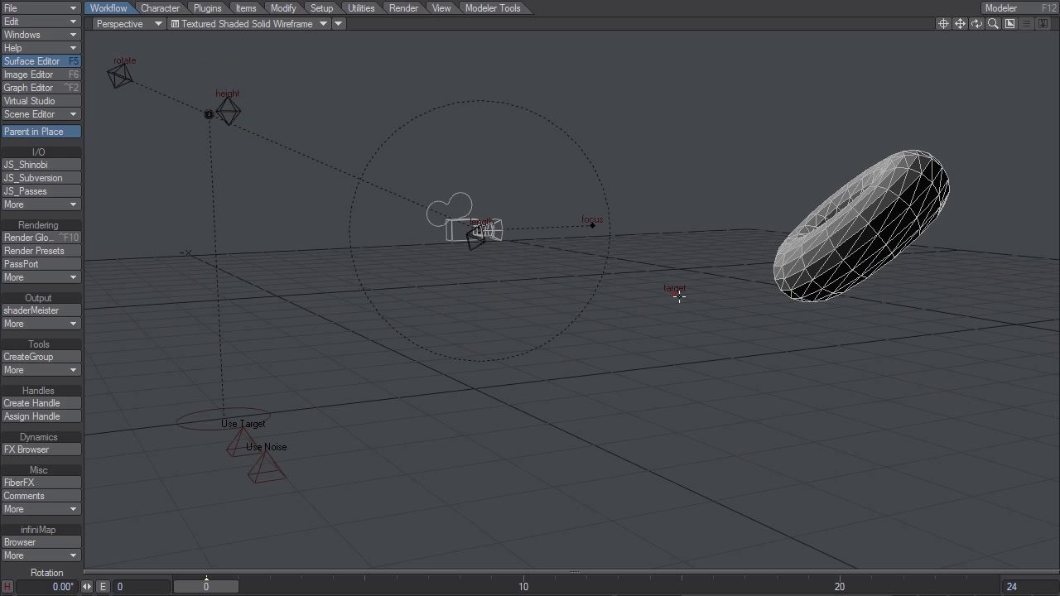
key("t")
mouse_move(707, 299)
left_mouse_down()
mouse_move(720, 303)
mouse_move(668, 291)
mouse_move(708, 301)
left_mouse_up()
left_click_drag(447, 341, 524, 291, "alt")
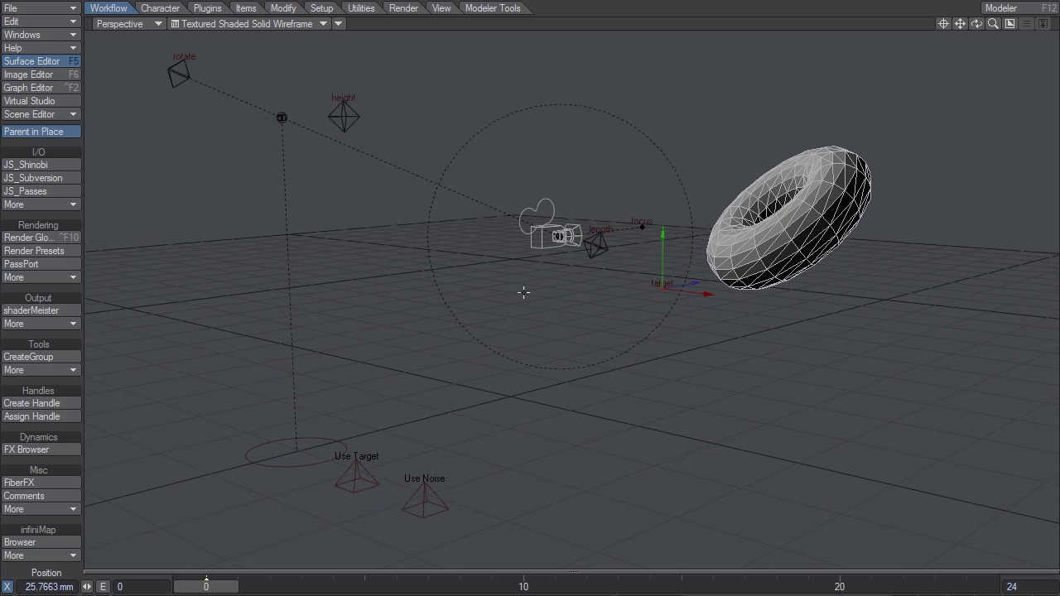
Slide the Use Target control along its axis to the far end so the camera aims at the target null.
left_click(367, 479)
left_click_drag(357, 474, 436, 451)
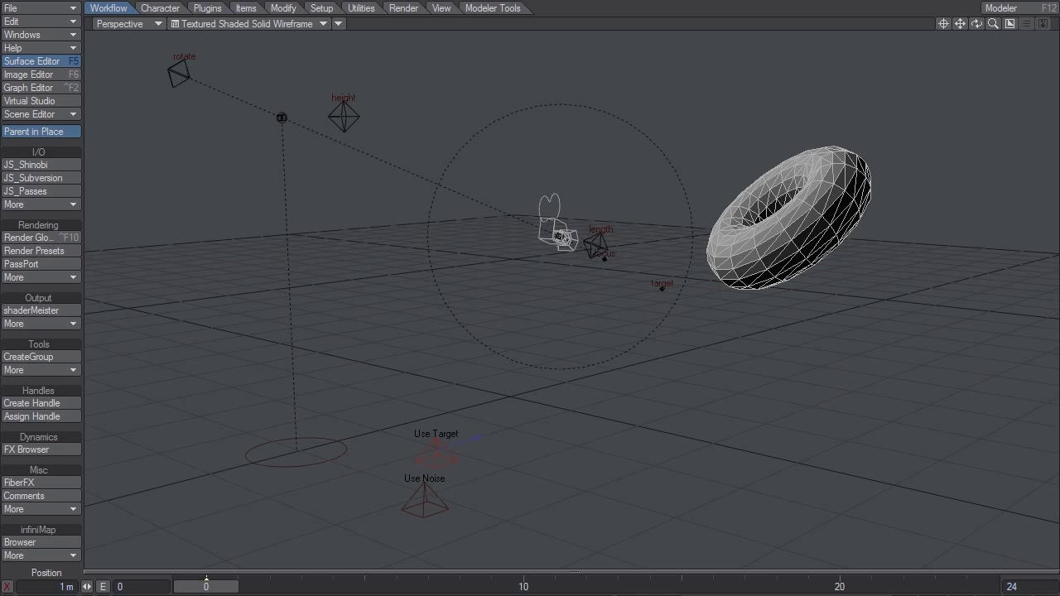
Move the target null over to the near edge of the torus, to about 3.34 m in X.
left_click_drag(791, 240, 722, 279, "alt")
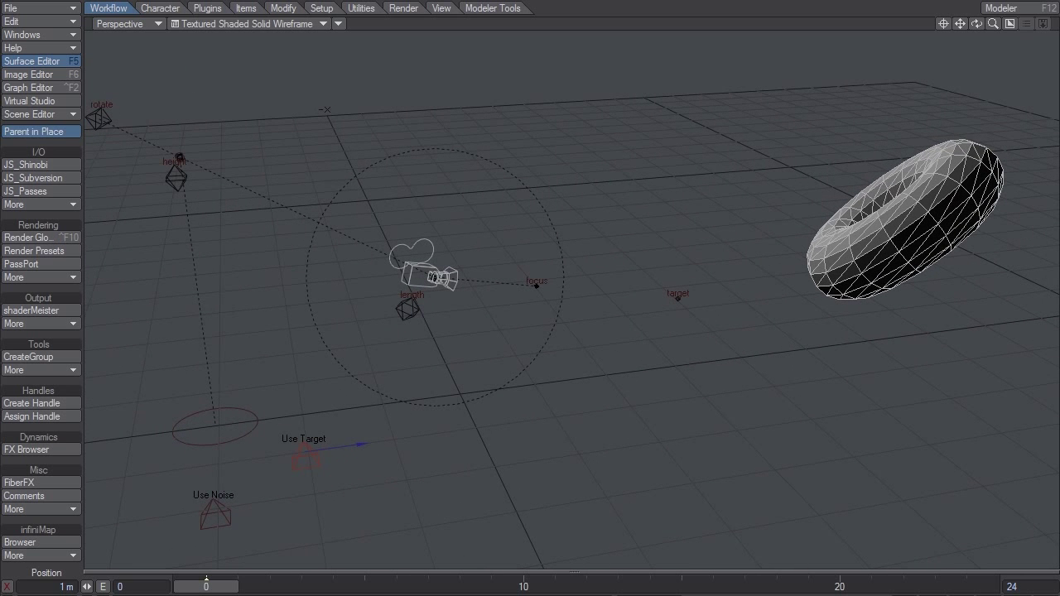
left_click(678, 299)
left_click_drag(694, 327, 707, 300)
right_click_drag(515, 538, 515, 377)
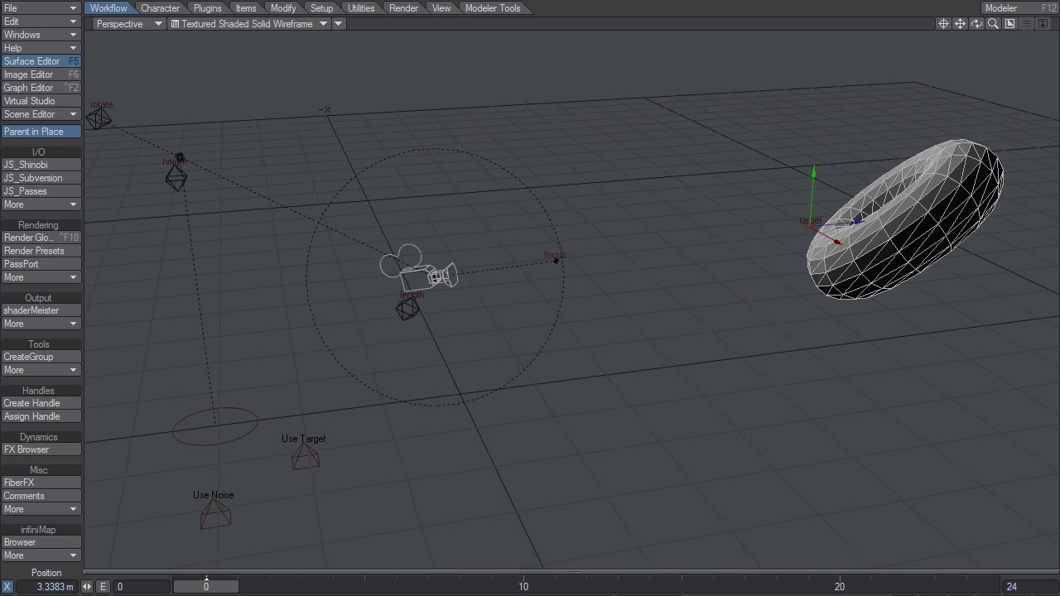
Swing the camera arm with the rotate control to a heading of about 51°.
left_click(101, 123)
key("y")
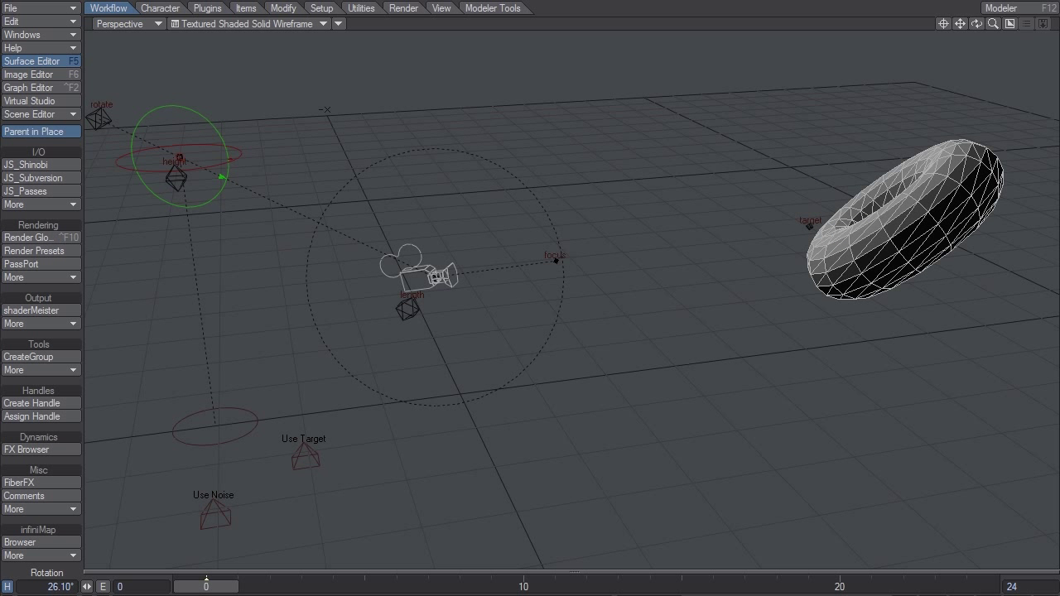
left_click_drag(204, 260, 175, 220)
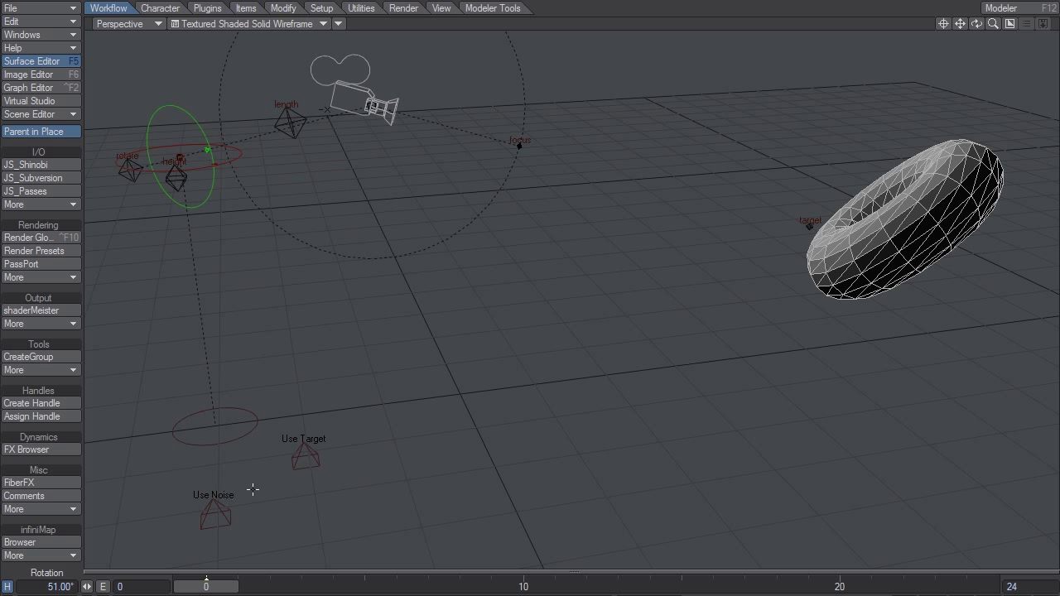
Activate moving on the Use Target control, then move the target null away from the torus to about 1.84 m in X.
left_click(306, 456)
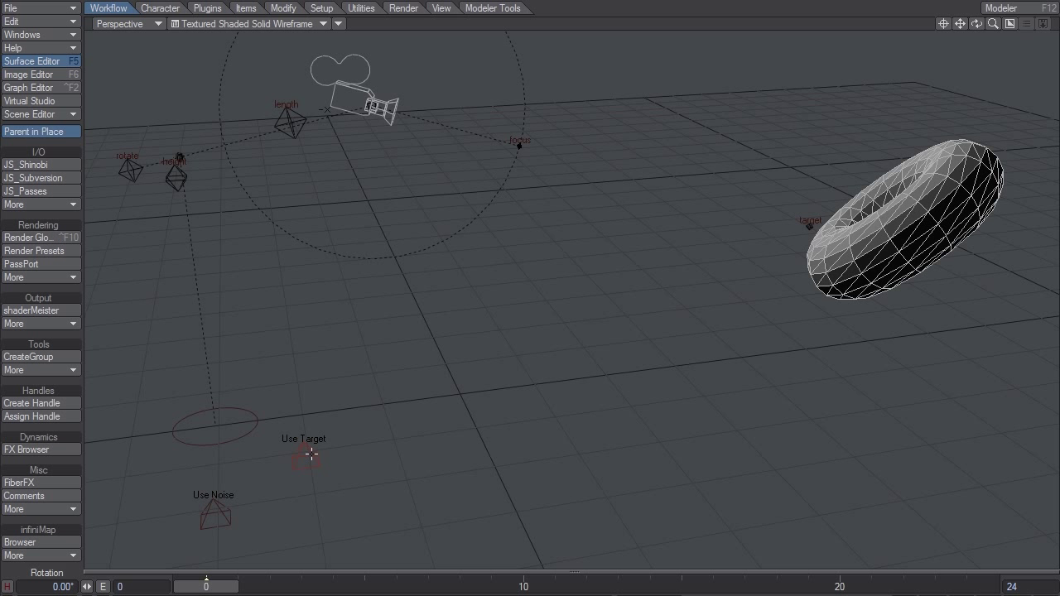
key("t")
mouse_move(367, 445)
left_mouse_down()
mouse_move(276, 457)
mouse_move(367, 445)
left_mouse_up()
left_click(811, 228)
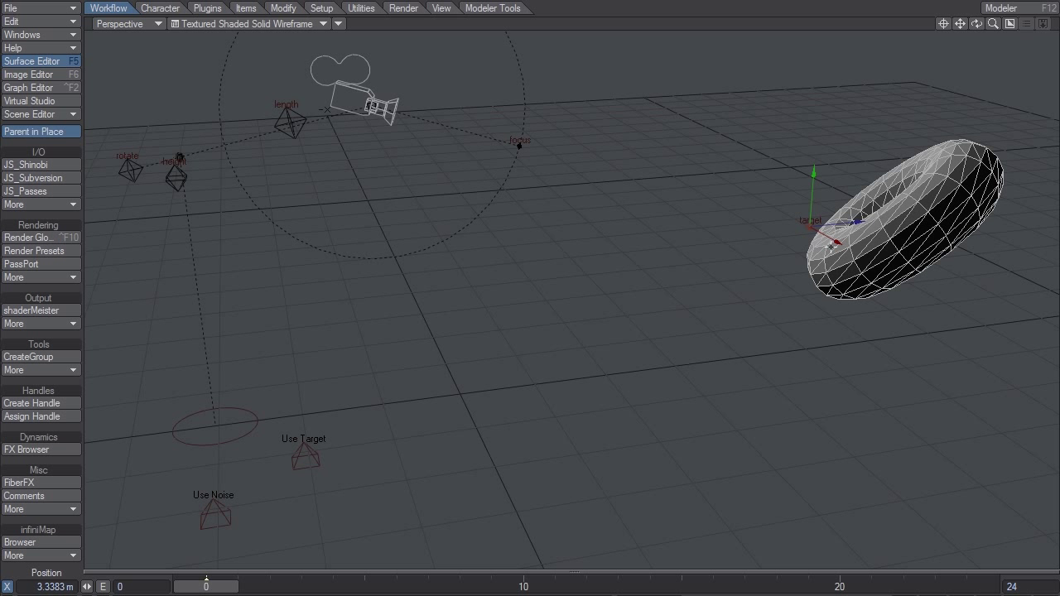
left_click_drag(831, 246, 744, 193)
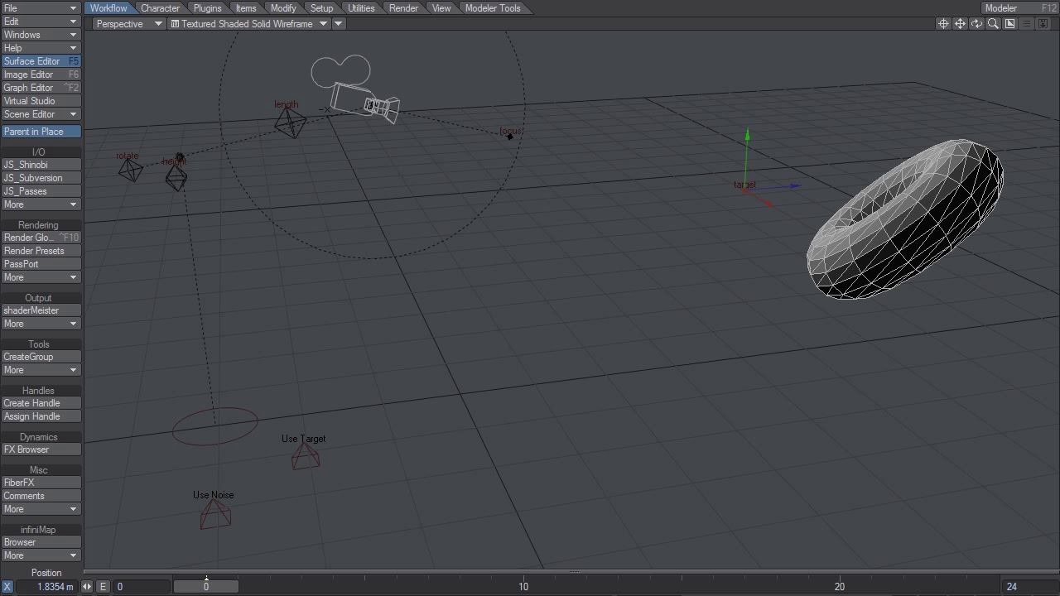
Slide the Use Noise control outward along its axis so the camera shakes.
left_click(220, 511)
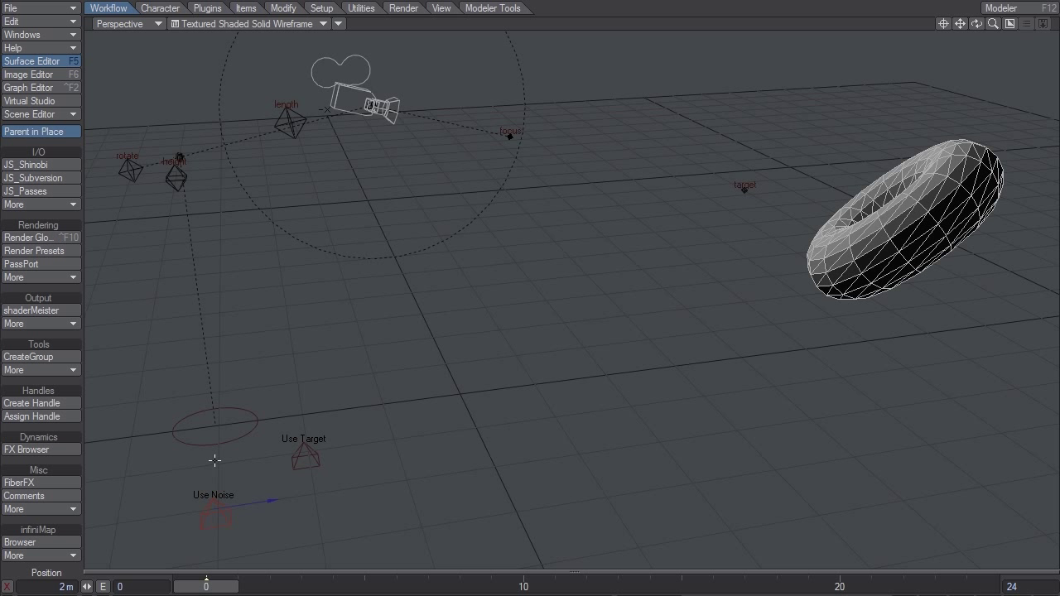
left_click_drag(253, 502, 350, 488)
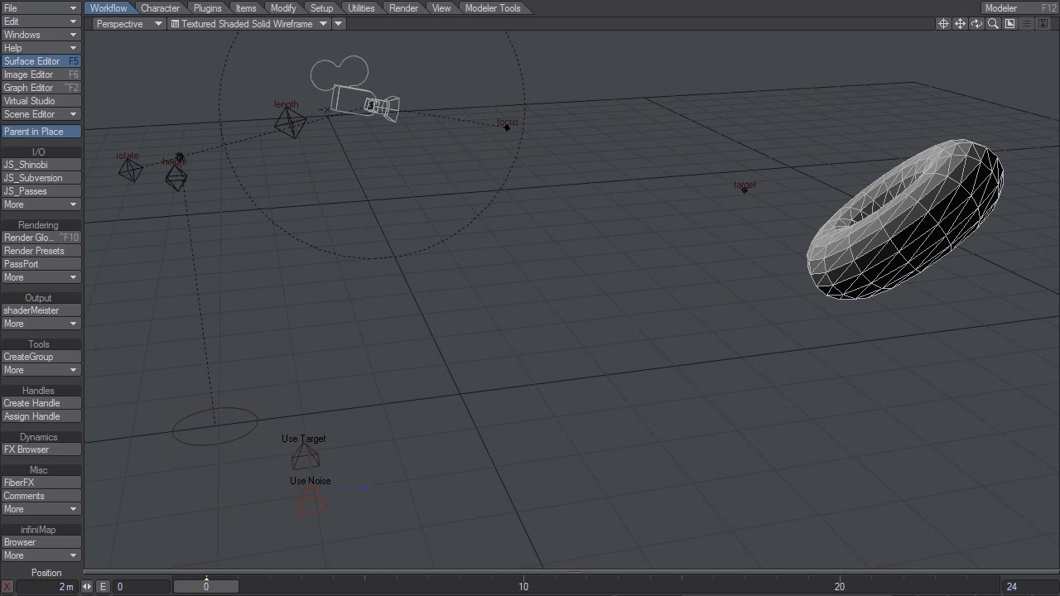
Switch to a layout with perspective and camera views side by side, framing the crane rig and its controls in the perspective view.
key("F4")
left_click(351, 353, "ctrl+shift")
left_click(396, 242)
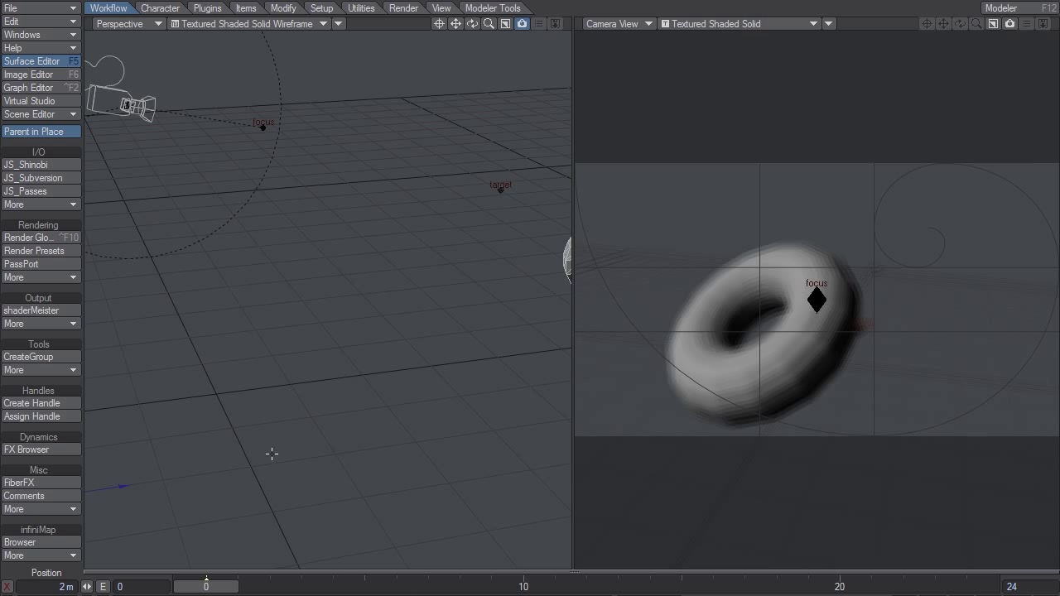
left_click_drag(211, 438, 356, 441, "alt+shift")
Reduce the Use Noise control to a slight amount and scrub the timeline to preview the camera shake.
mouse_move(252, 487)
left_mouse_down()
mouse_move(161, 498)
mouse_move(266, 481)
mouse_move(195, 491)
mouse_move(250, 482)
mouse_move(258, 494)
left_mouse_up()
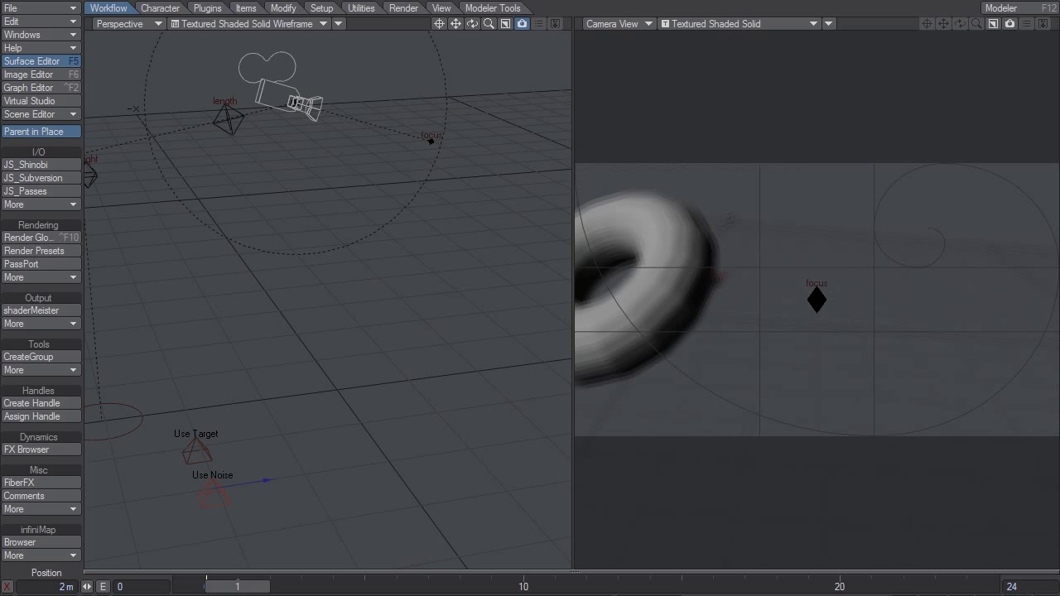
left_click_drag(428, 585, 206, 581)
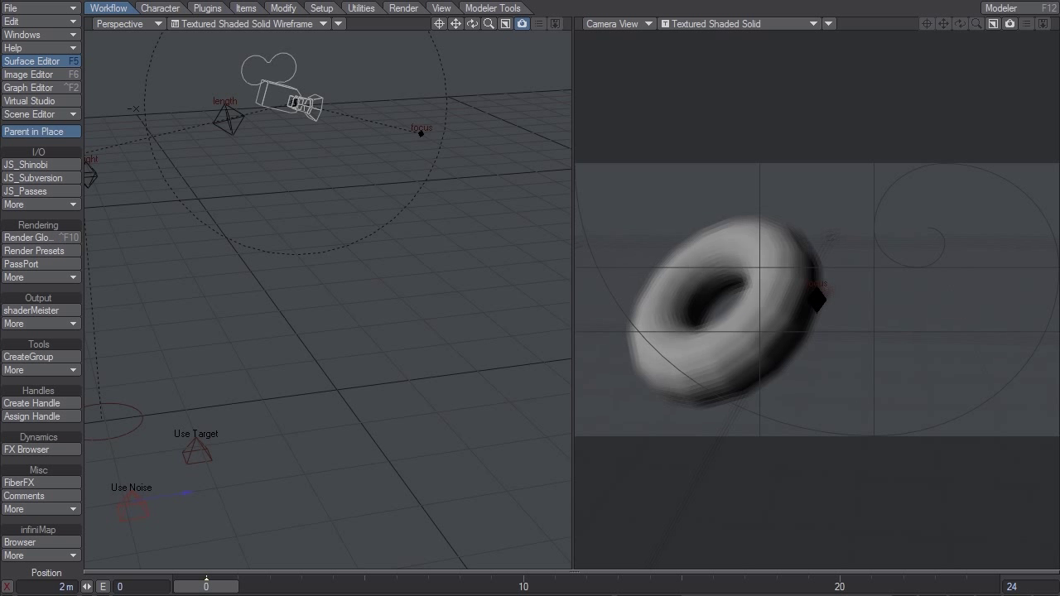
mouse_move(221, 586)
left_mouse_down()
mouse_move(808, 586)
mouse_move(213, 584)
left_mouse_up()
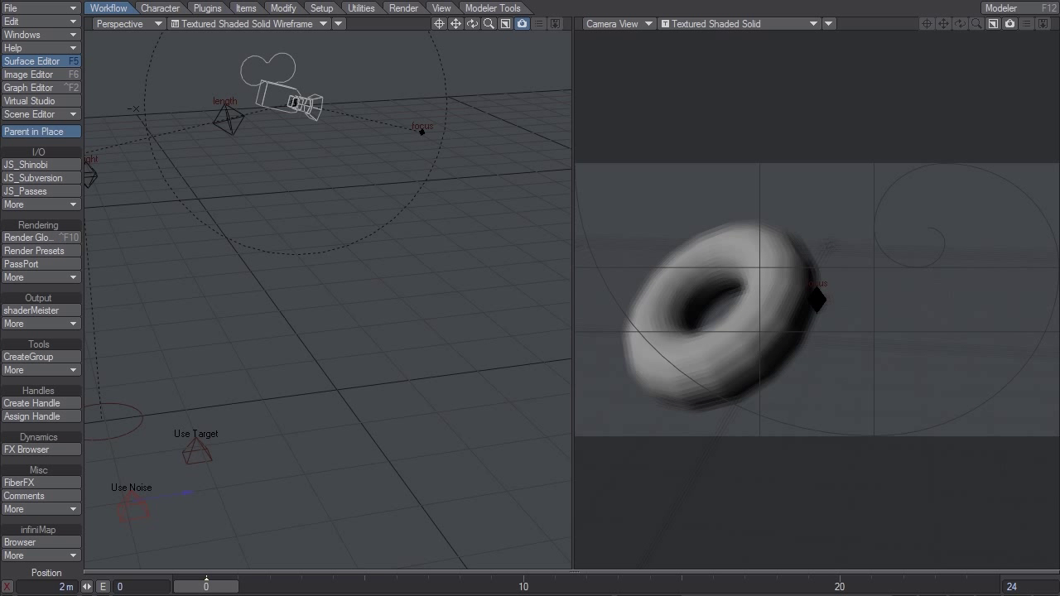
left_click_drag(230, 588, 206, 579)
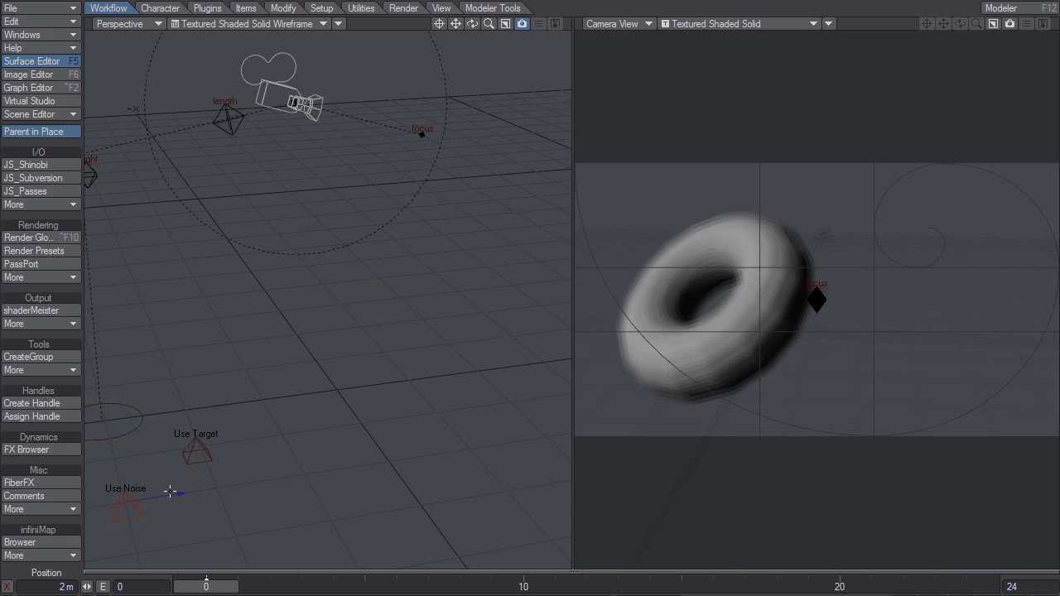
mouse_move(170, 491)
left_mouse_down()
mouse_move(267, 482)
mouse_move(179, 494)
left_mouse_up()
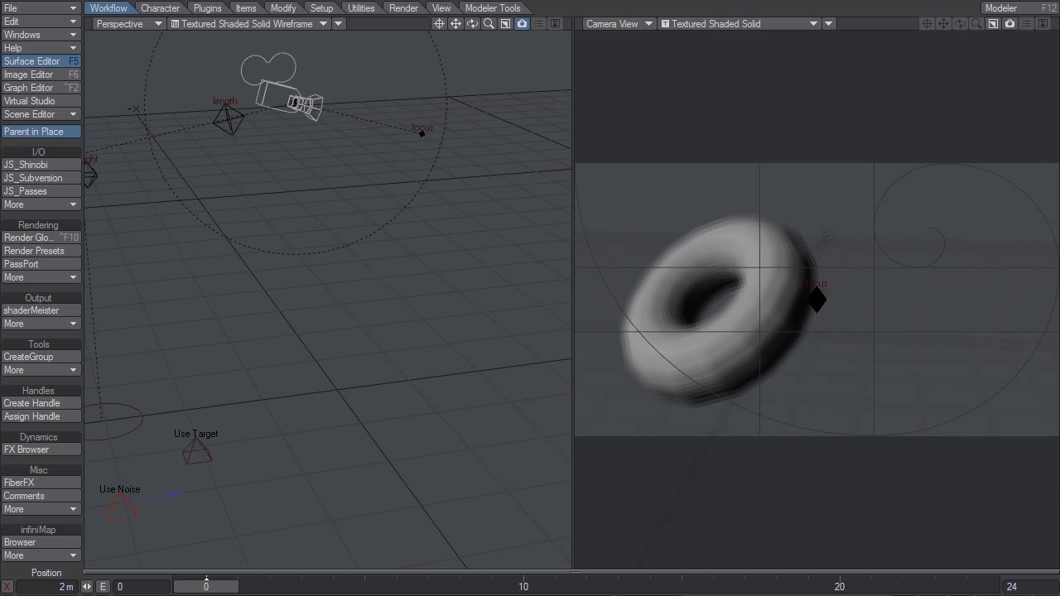
Examine the cam_shaker expression and its random range in the Graph Editor, and close the editor.
left_click(56, 90)
left_click_drag(435, 84, 425, 107)
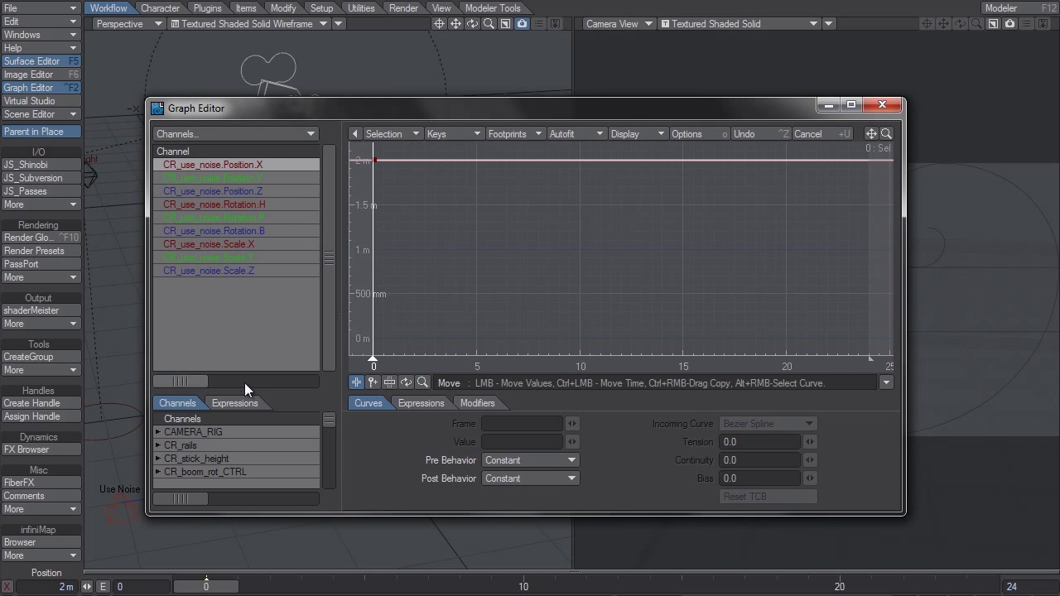
left_click(239, 404)
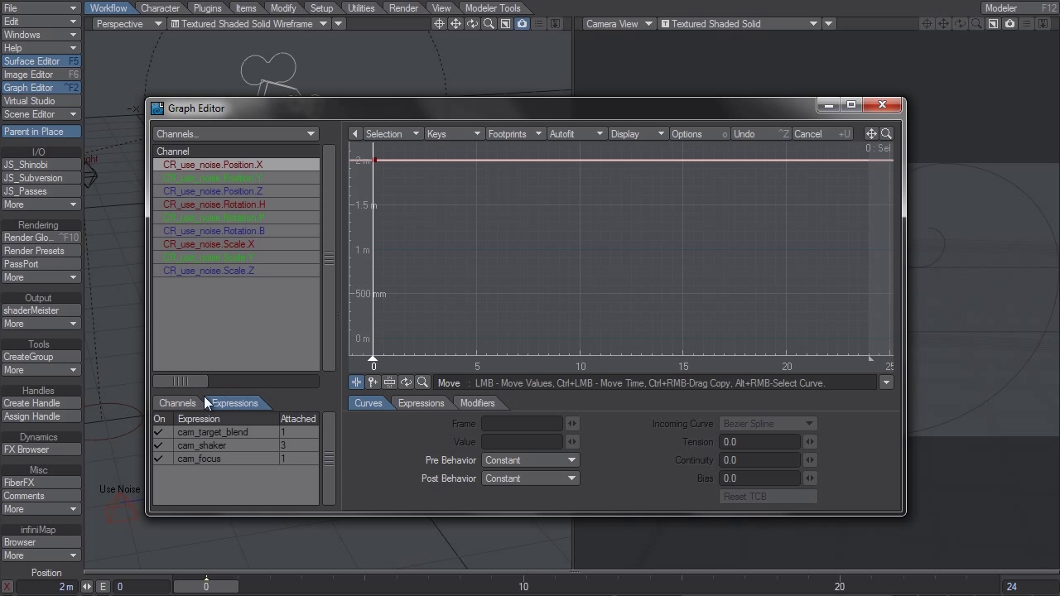
left_click(200, 445)
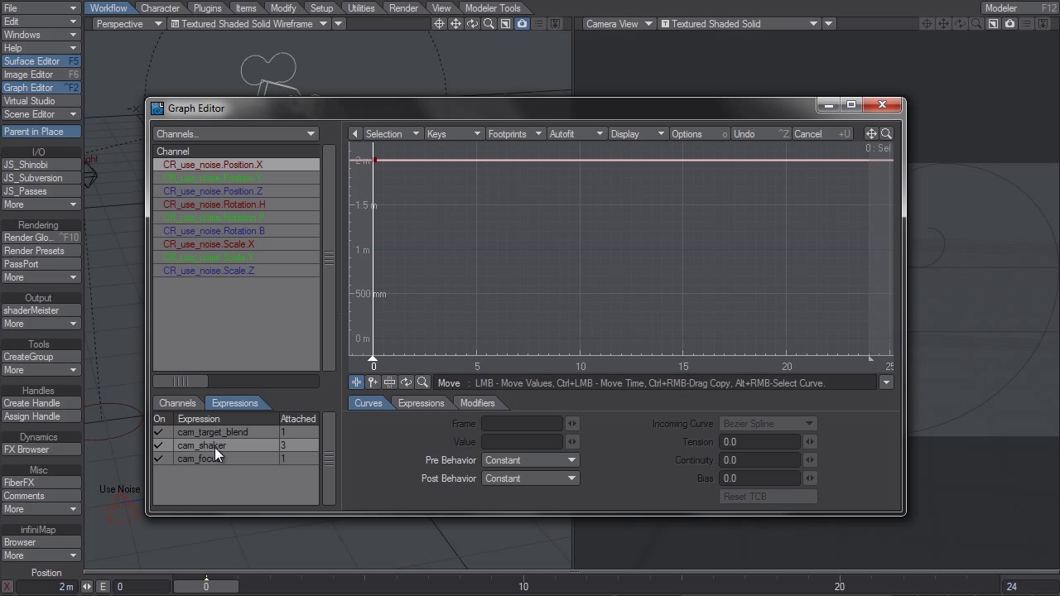
left_click(420, 405)
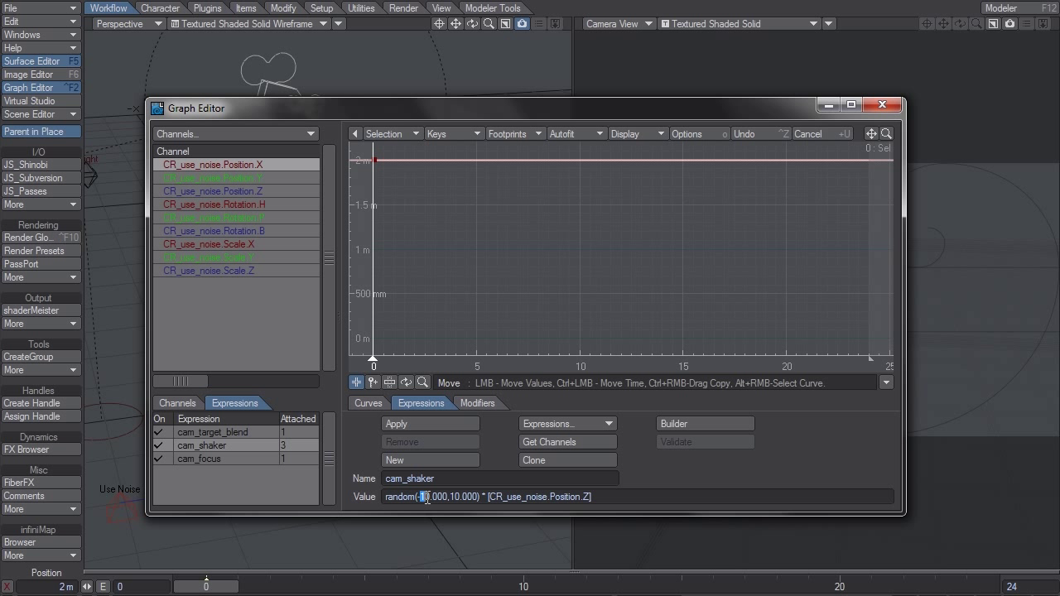
double_click(453, 496)
left_click(882, 104)
Slide the Use Target control back to its starting end so the camera stops aiming at the target null.
left_click_drag(422, 290, 249, 420, "ctrl+alt")
left_click(270, 417)
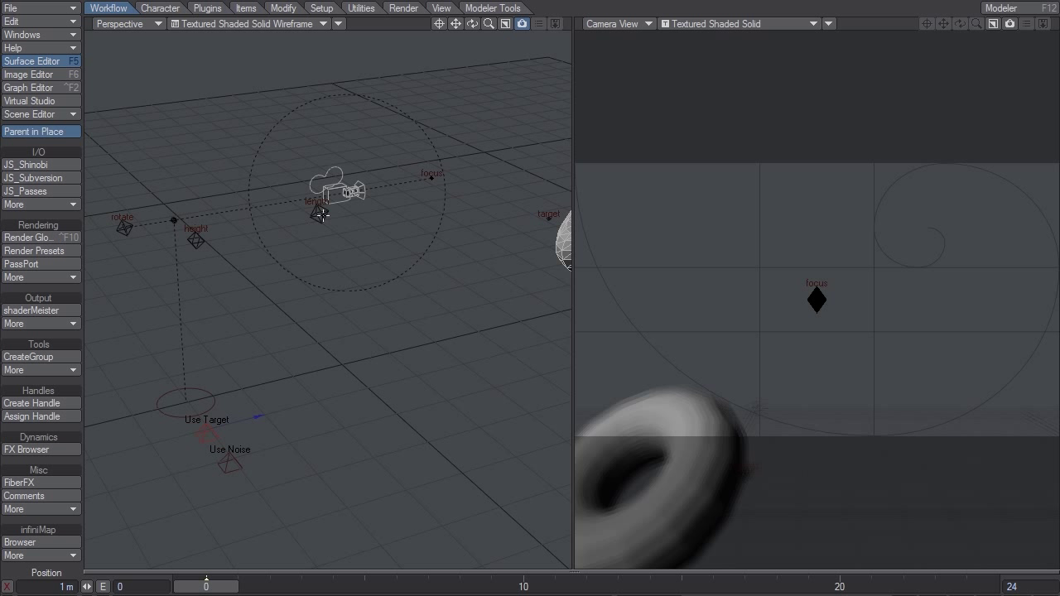
Swing the camera arm with the rotate control to a heading of about 29.6° and select the length control.
left_click(122, 229)
key("y")
left_click_drag(273, 275, 182, 275)
left_click_drag(62, 221, 207, 238)
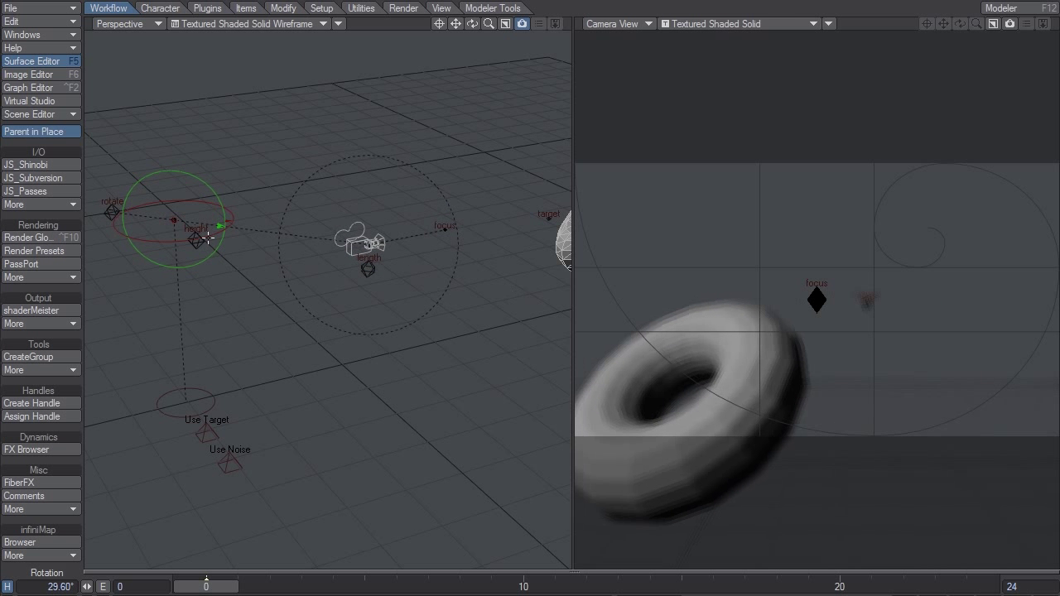
left_click(366, 270)
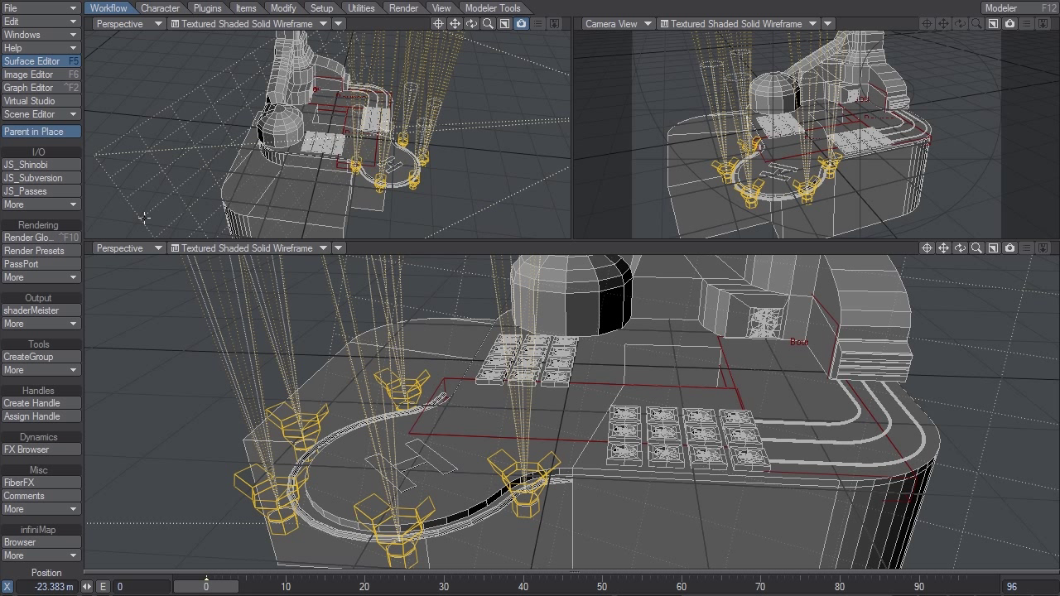
Start loading items from the camera_rig_v1 scene into the rooftop scene.
left_click(38, 12)
mouse_move(38, 12)
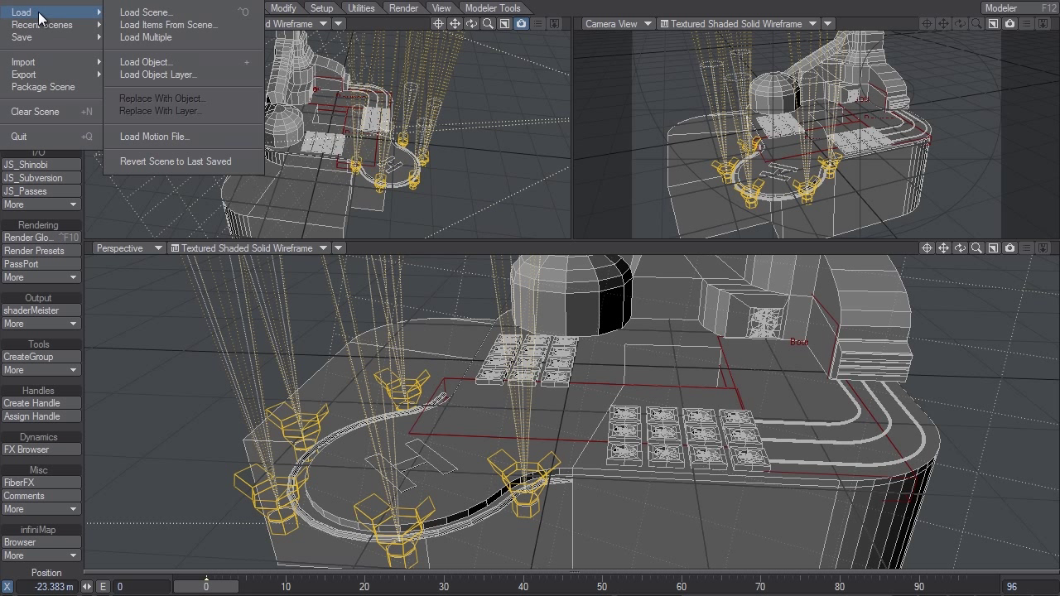
left_click(198, 24)
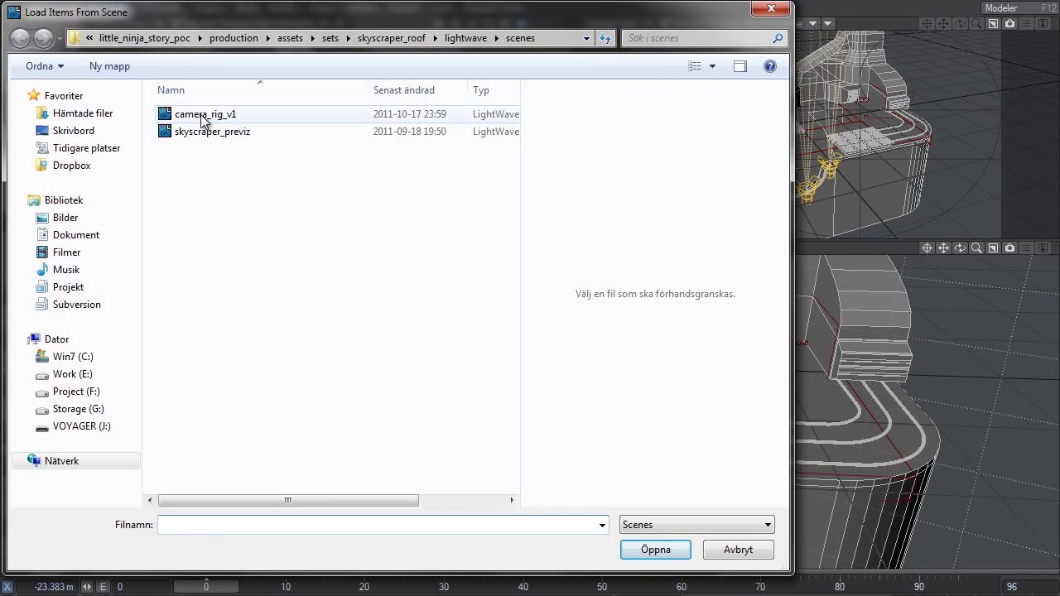
left_click(203, 120)
left_click(654, 550)
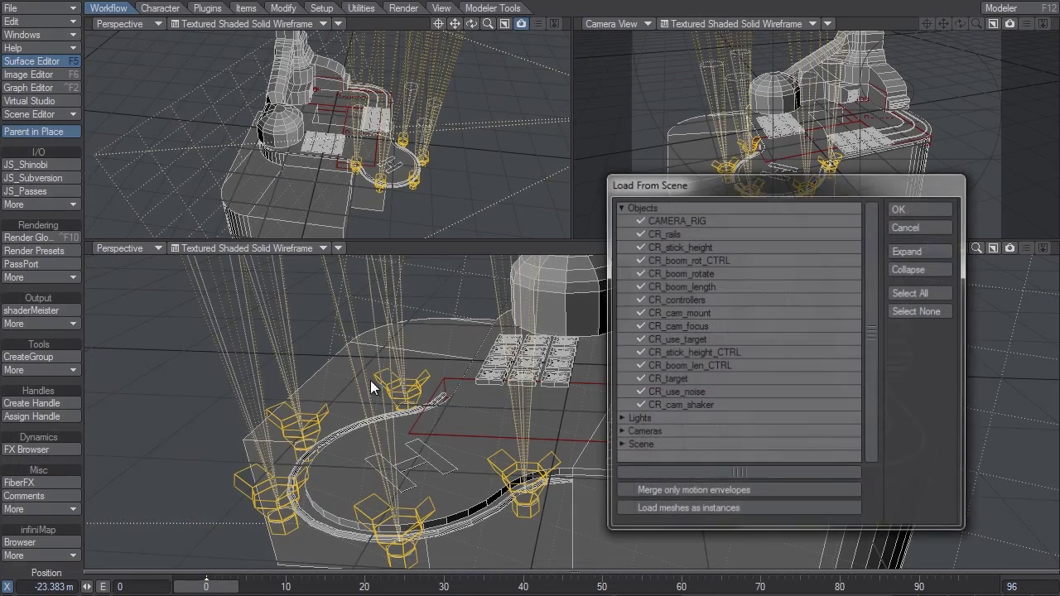
Include the three ProxyPick master plug-ins with the checked camera rig objects and load them into the scene.
left_click_drag(703, 188, 556, 117)
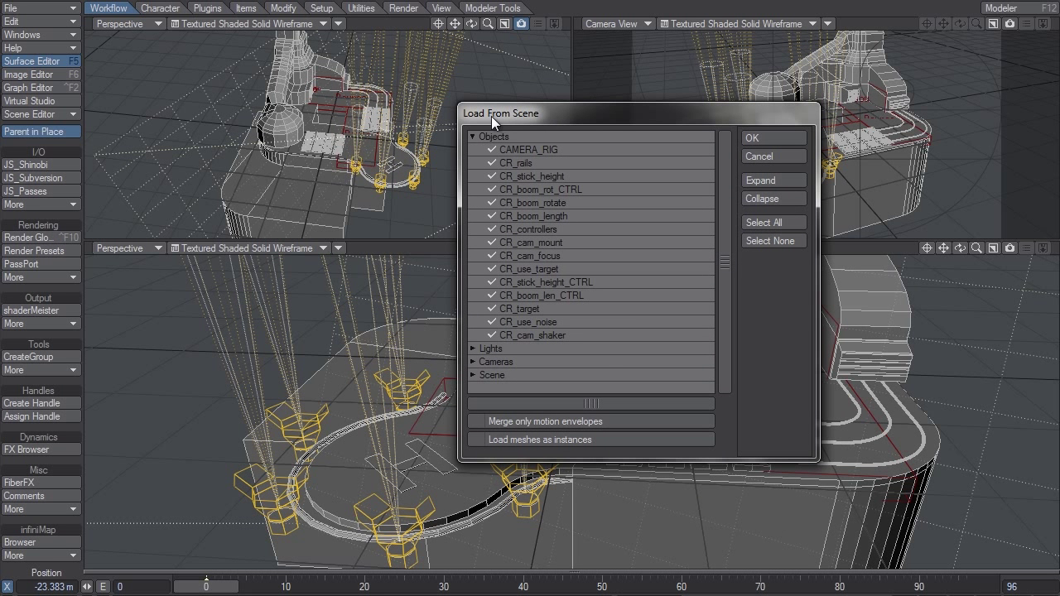
left_click(472, 349)
left_click(474, 348)
left_click(474, 361)
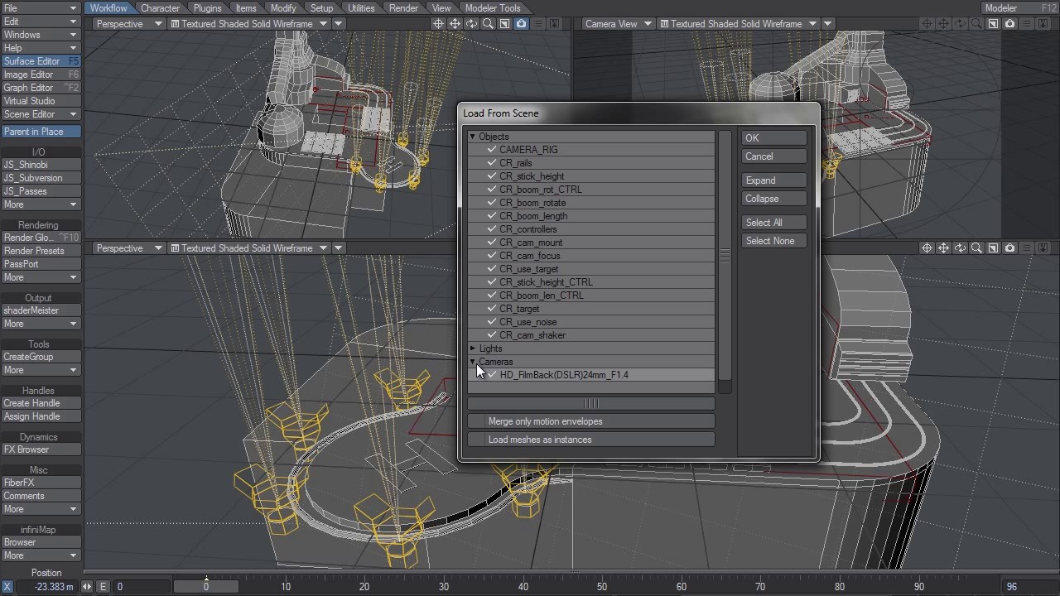
left_click(472, 364)
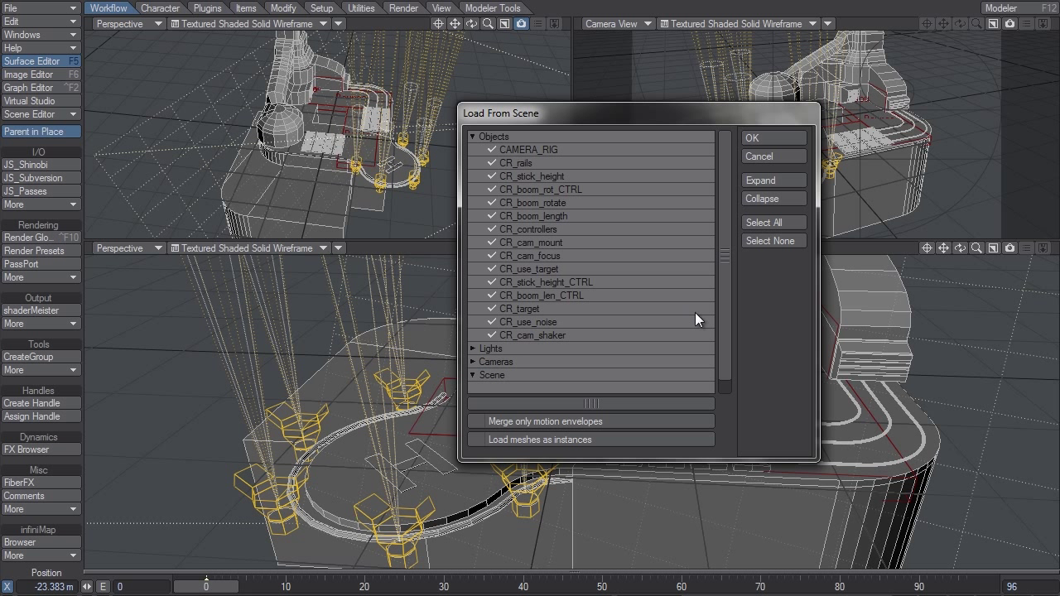
scroll(722, 340, "down", 1)
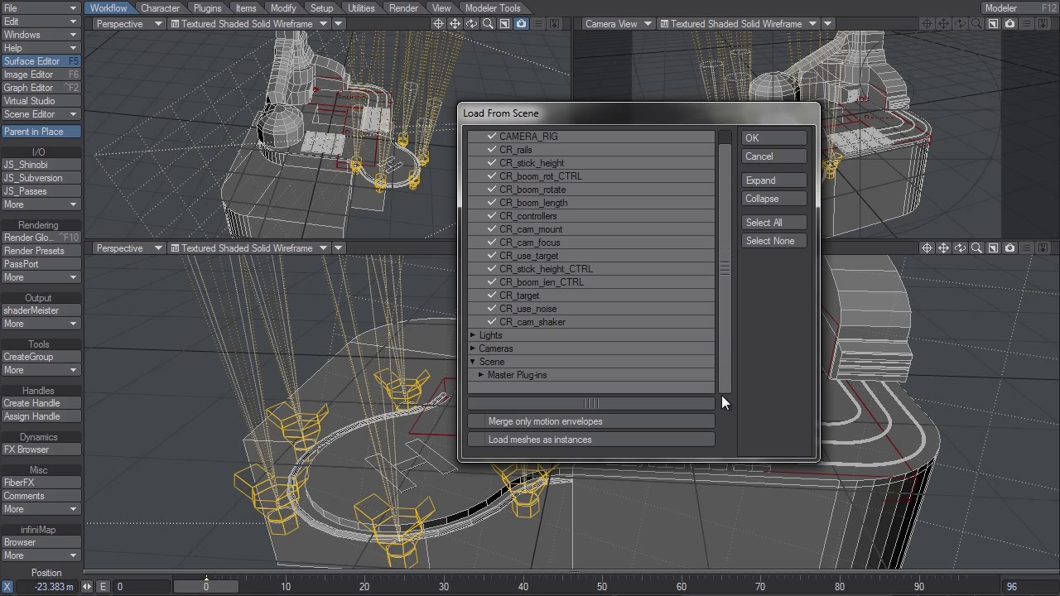
left_click(481, 374)
left_click(504, 349)
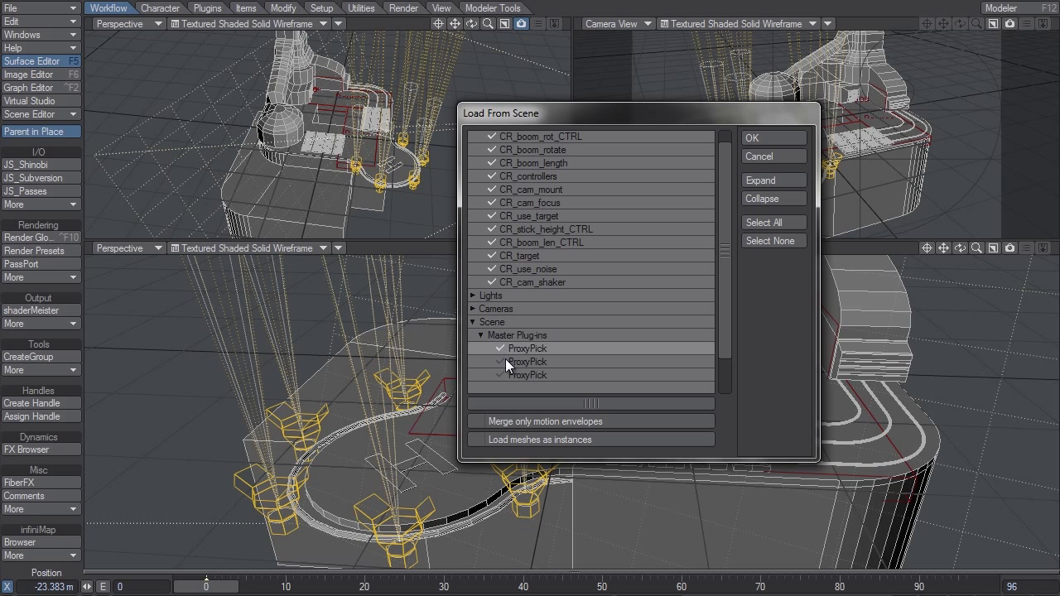
left_click(505, 361)
left_click(501, 375)
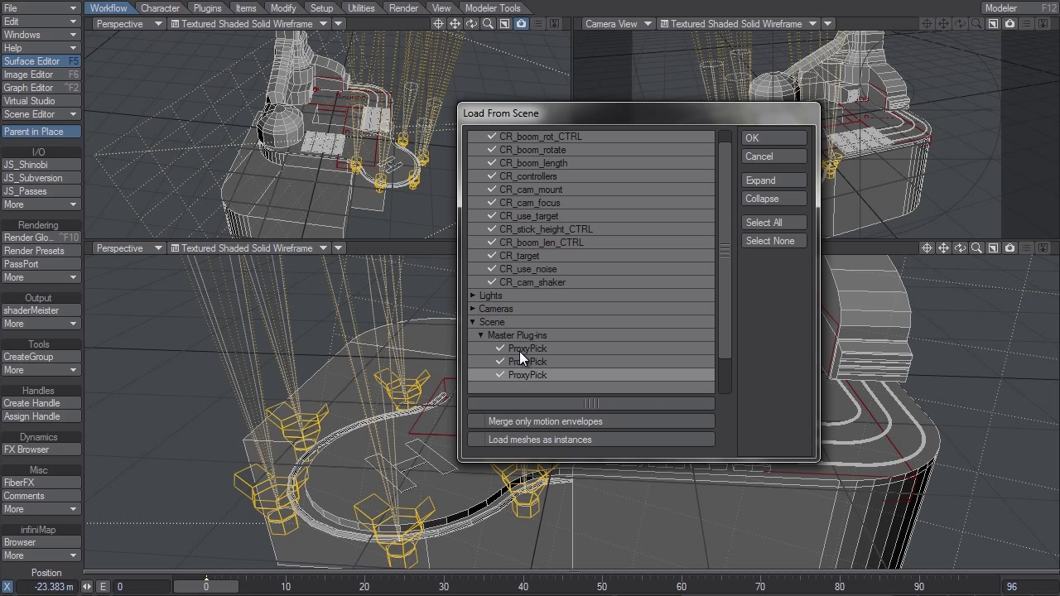
scroll(726, 301, "up", 3)
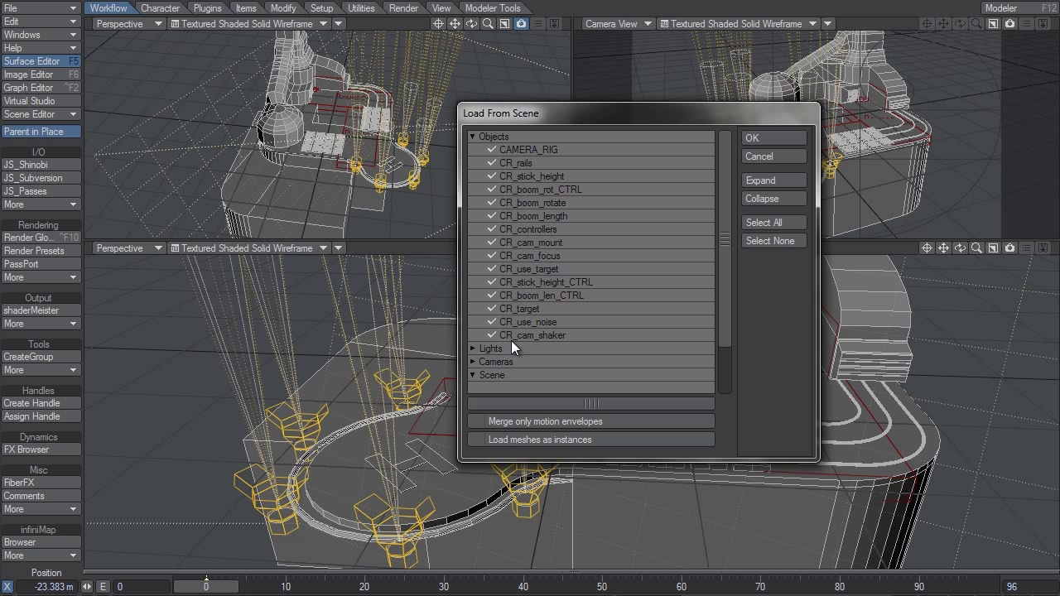
left_click(759, 139)
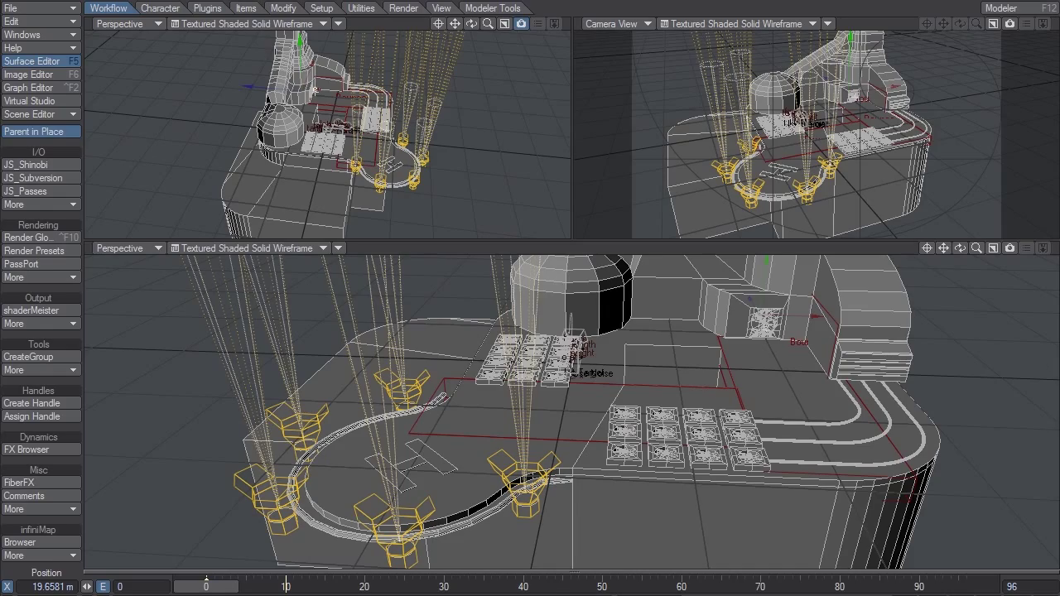
Select the camera rig's base and move it across the rooftop beside the fan blocks, to about X 17.98 m.
left_click_drag(837, 298, 890, 333, "alt")
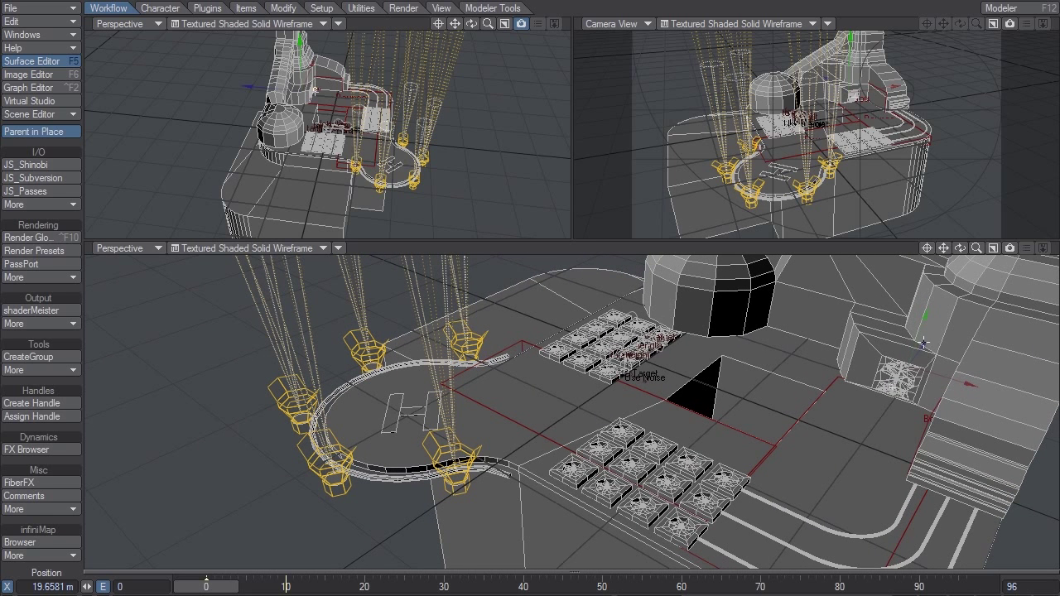
left_click(646, 358)
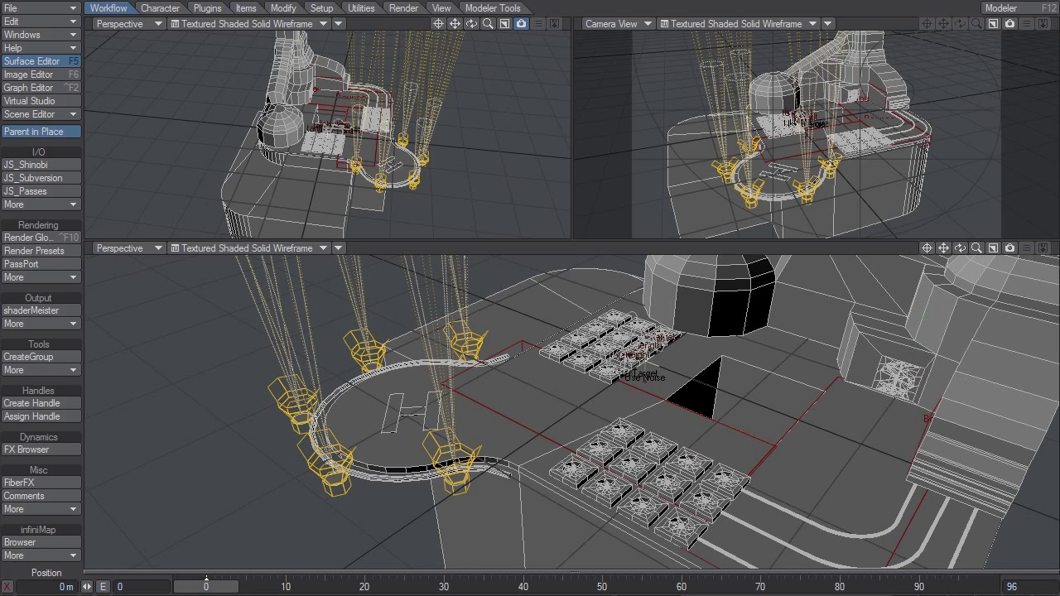
key("Down")
left_click_drag(659, 354, 824, 541)
left_click_drag(538, 398, 522, 295, "alt")
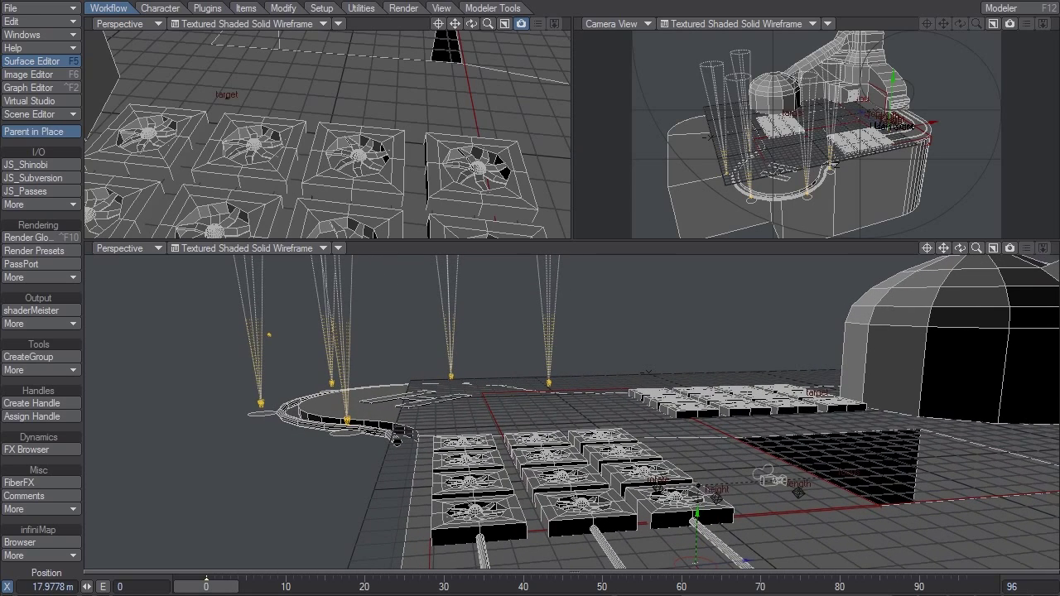
Select the rig's camera to show its shot in the camera view, and centre the large perspective view on it.
left_click(772, 475)
left_click(931, 248)
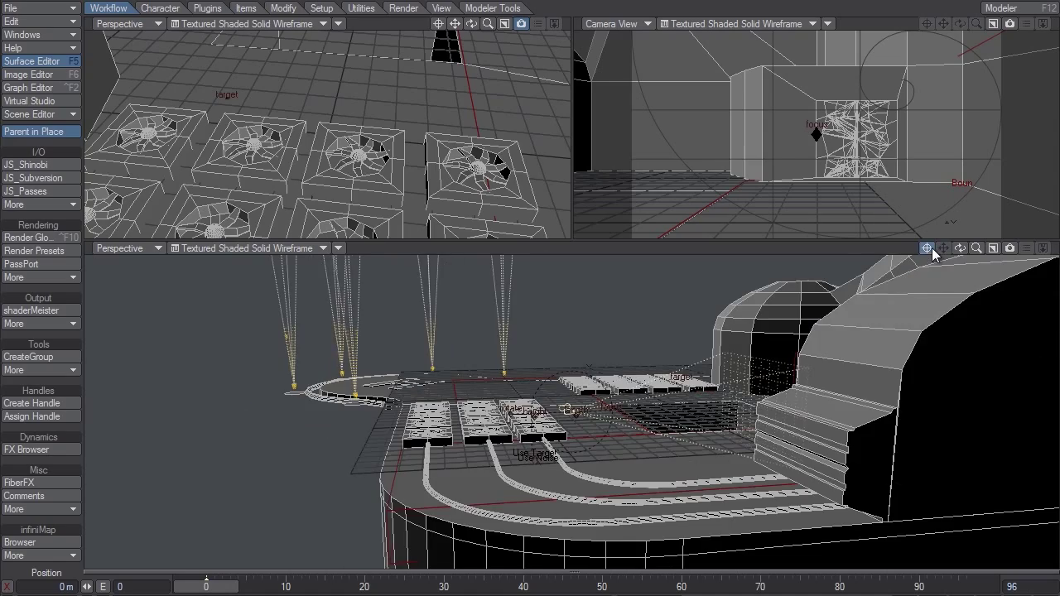
left_click_drag(960, 249, 1007, 248)
left_click_drag(510, 296, 532, 289, "ctrl+alt")
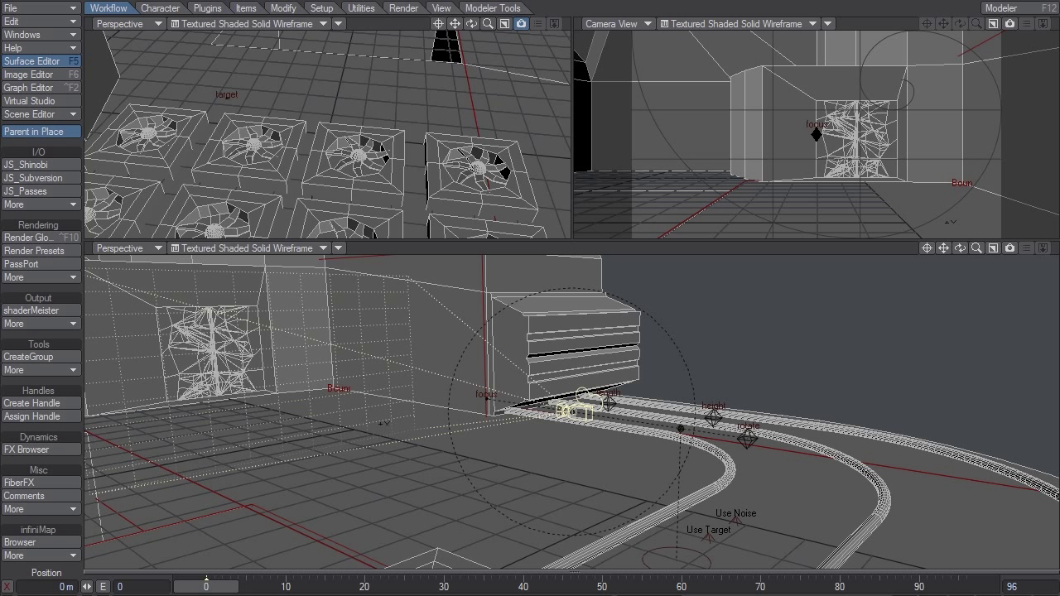
Set the viewport layout to Double Horizontal in the display preferences and close them.
key("o")
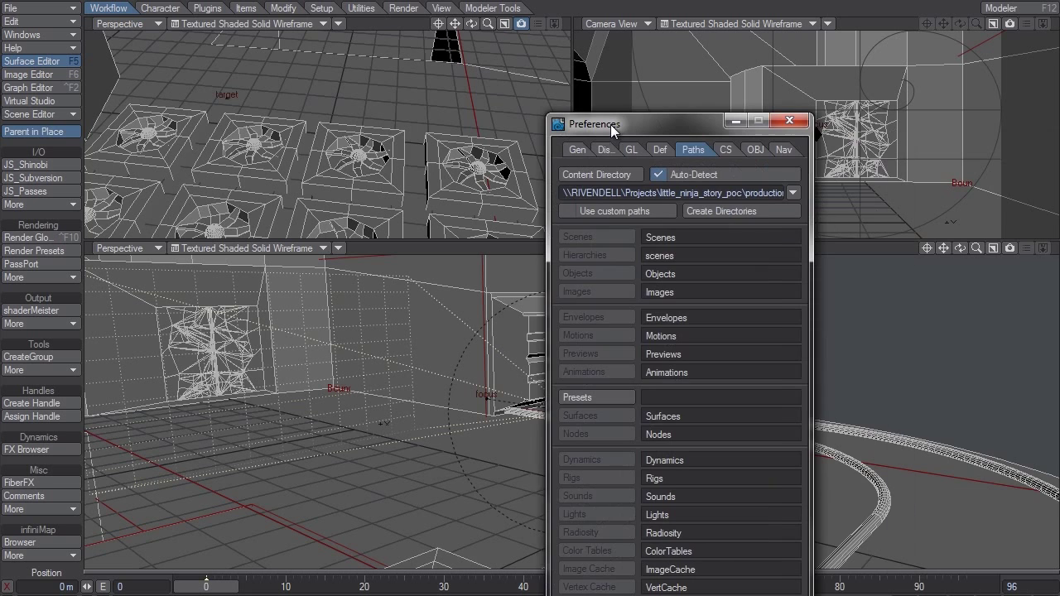
left_click(593, 145)
left_click(715, 172)
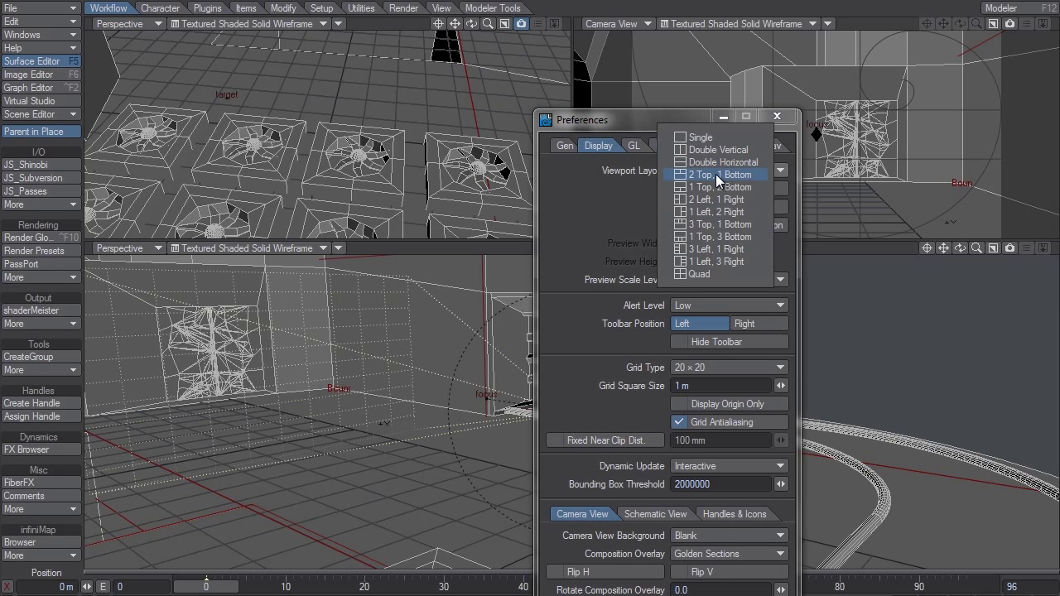
left_click(716, 162)
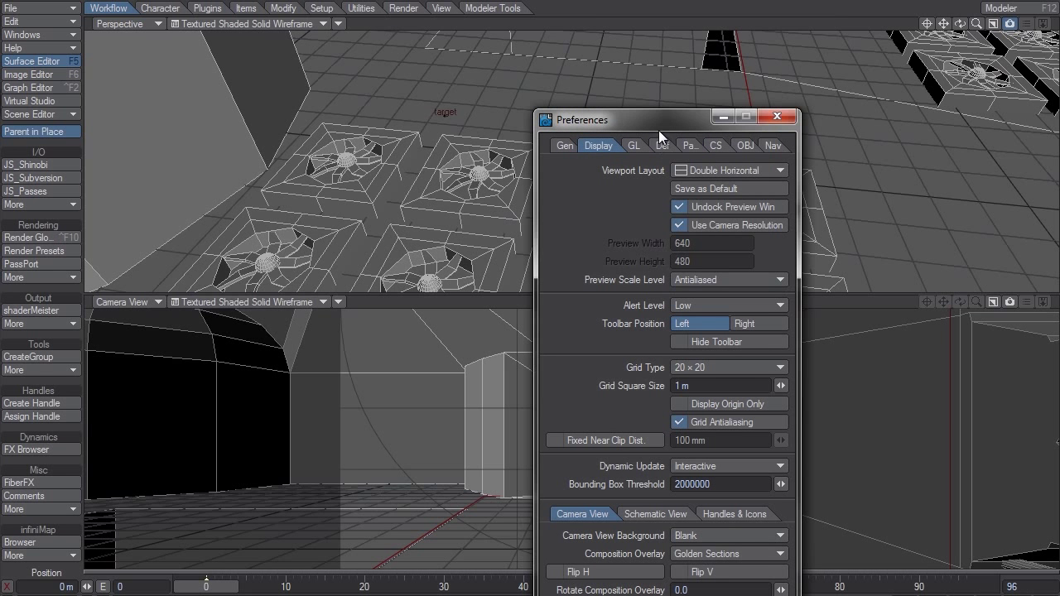
left_click_drag(658, 128, 834, 146)
left_click(952, 136)
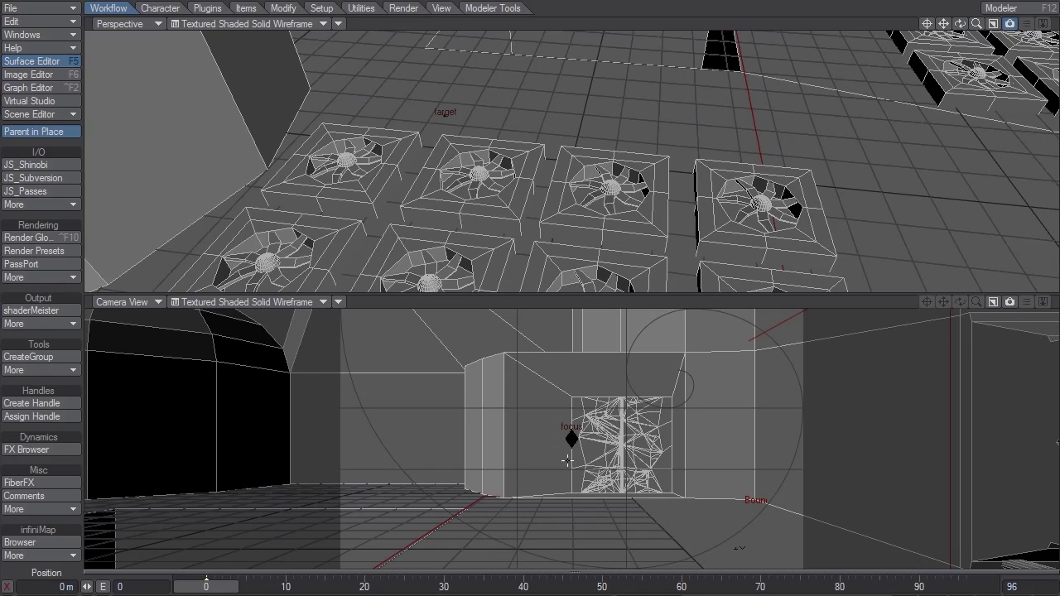
Frame the rig's camera in the perspective view and set both viewports to Textured Shaded Solid.
left_click_drag(616, 181, 739, 162, "alt")
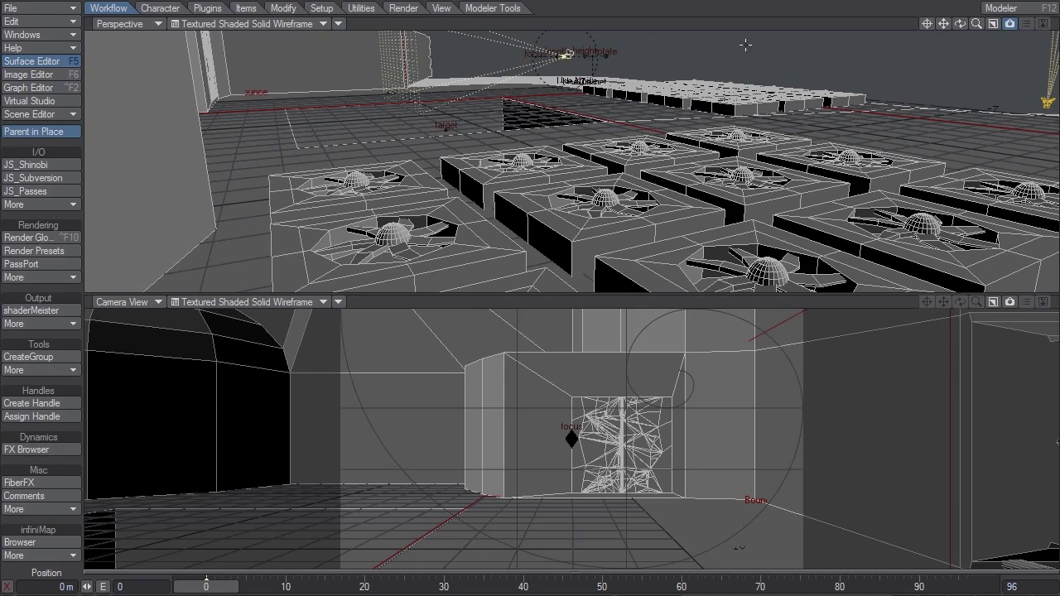
left_click(928, 24)
left_click_drag(960, 24, 750, 152)
left_click_drag(614, 224, 523, 295, "alt")
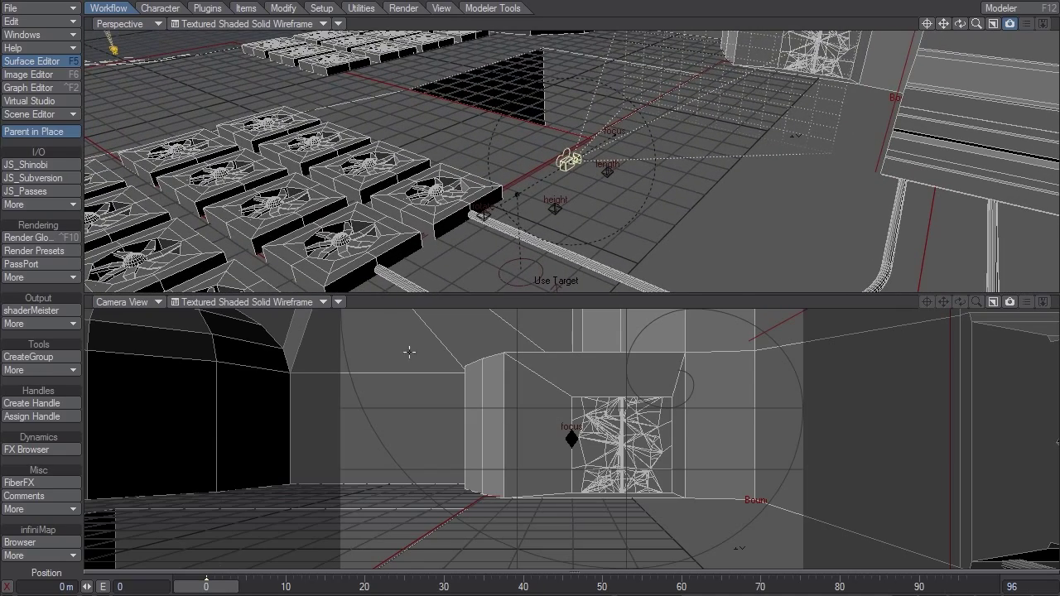
left_click_drag(664, 169, 565, 394, "alt")
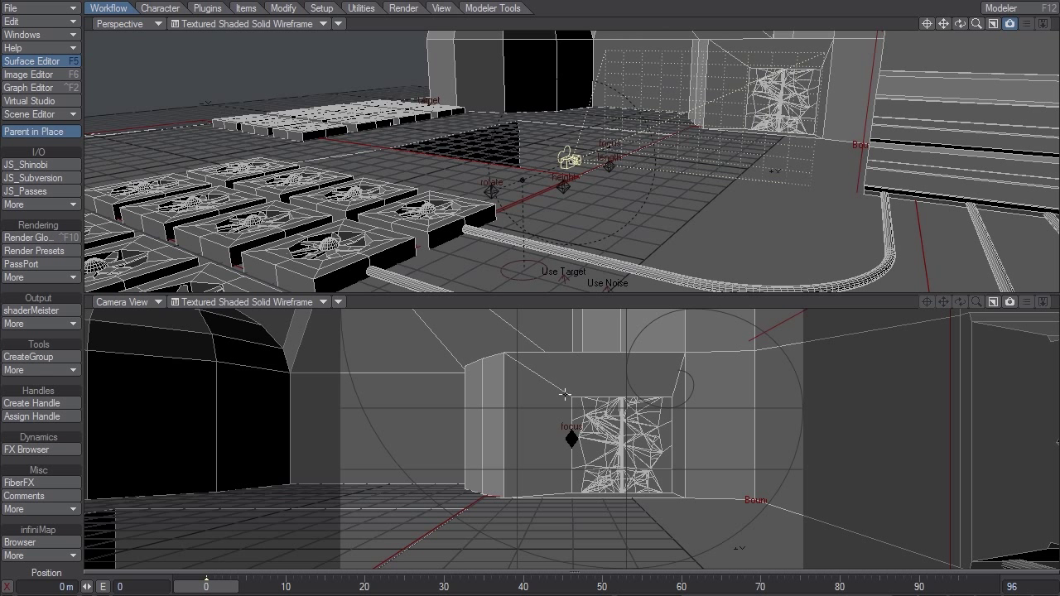
left_click(252, 305)
left_click(251, 291)
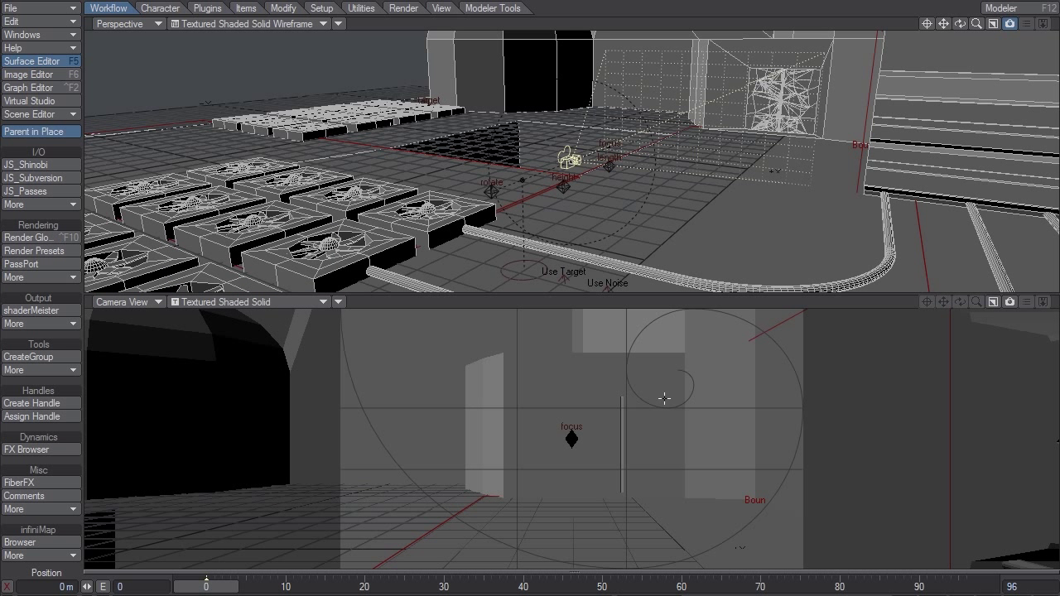
left_click(253, 24)
left_click(253, 10)
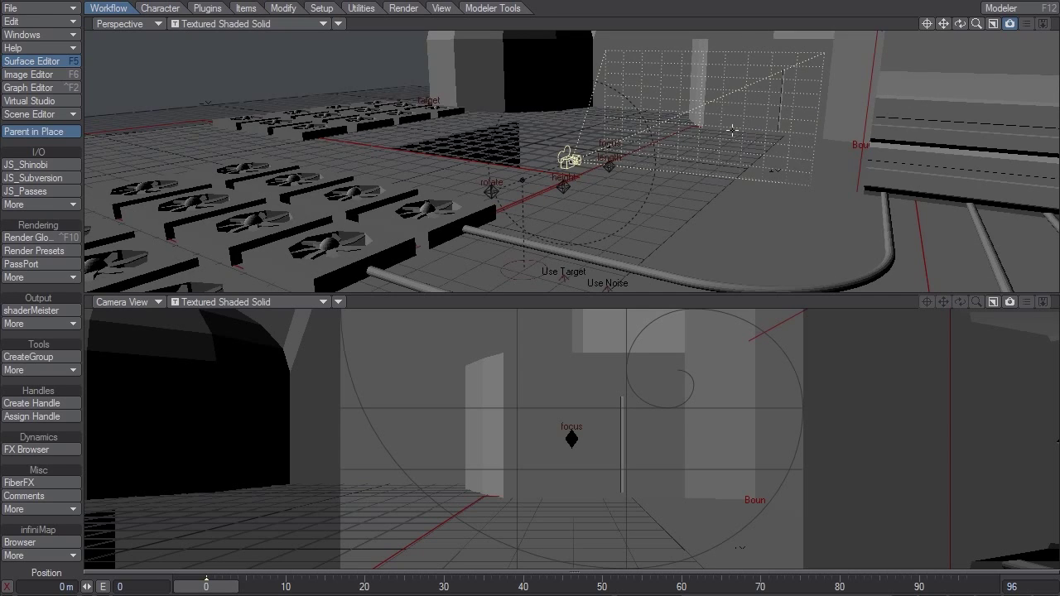
Move the rig's base across the rooftop to about X 10.21 m.
left_click_drag(523, 152, 490, 114, "alt")
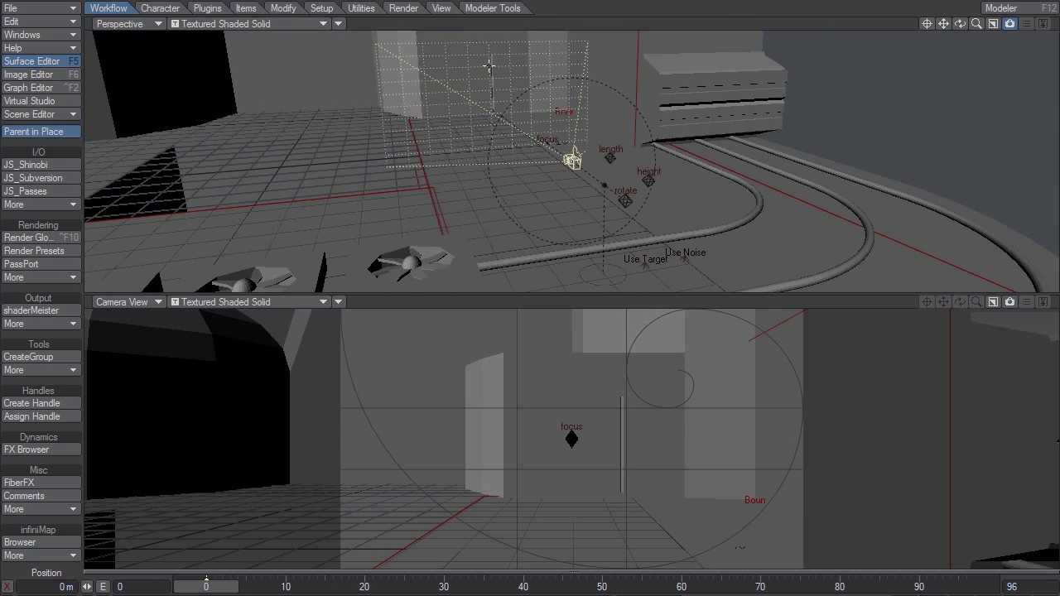
left_click_drag(610, 185, 520, 211, "alt")
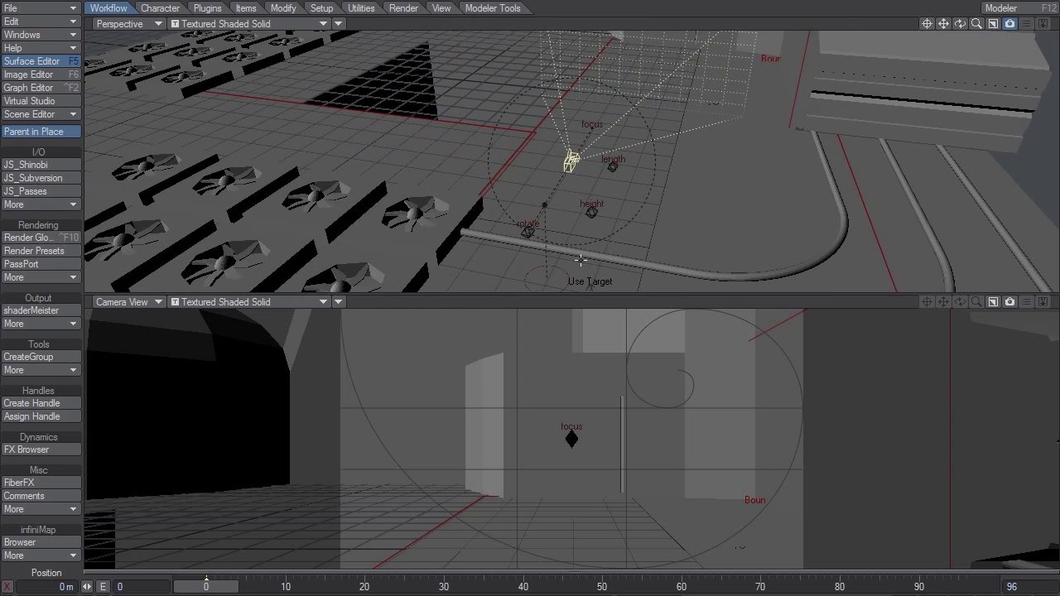
left_click_drag(583, 281, 576, 113)
left_click_drag(627, 217, 418, 171)
left_click_drag(578, 286, 521, 244, "alt")
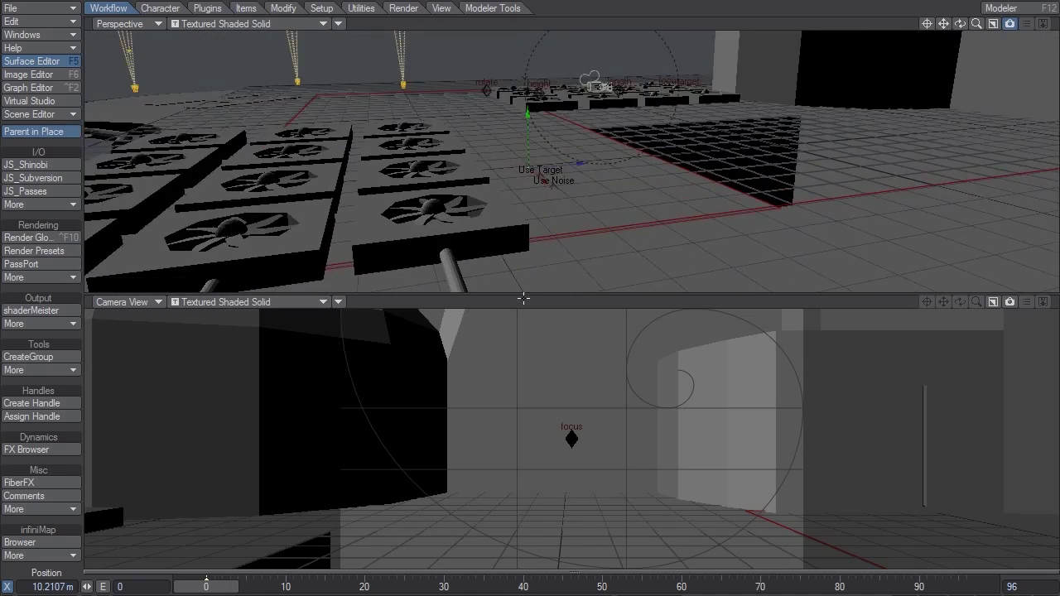
Select the target null and place it in front of the wall with the narrow upright, at about X 19.06 m.
left_click_drag(985, 172, 749, 55, "alt")
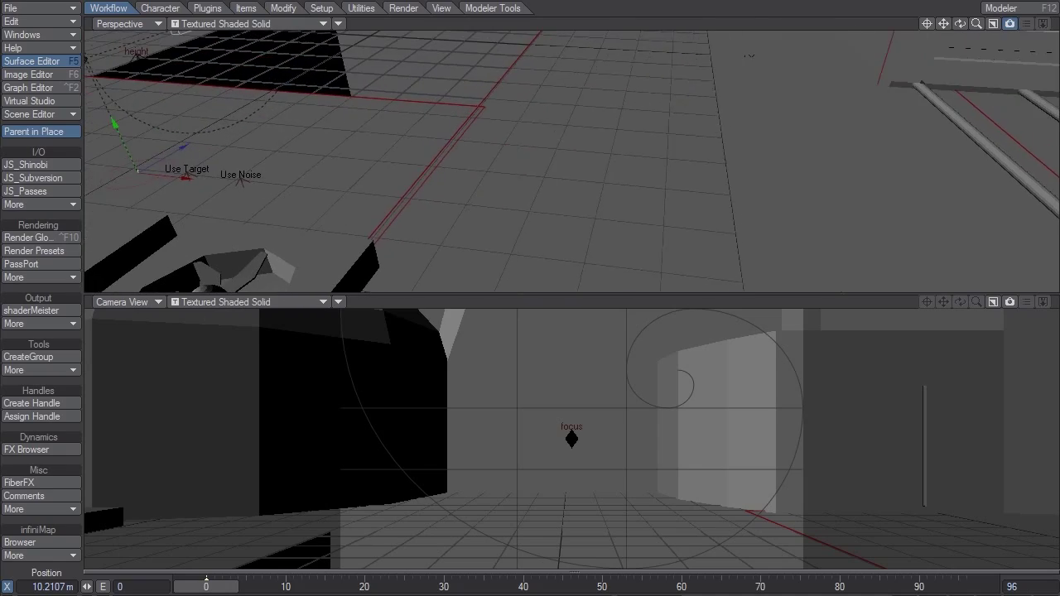
left_click(926, 25)
left_click_drag(802, 127, 626, 113, "ctrl+alt")
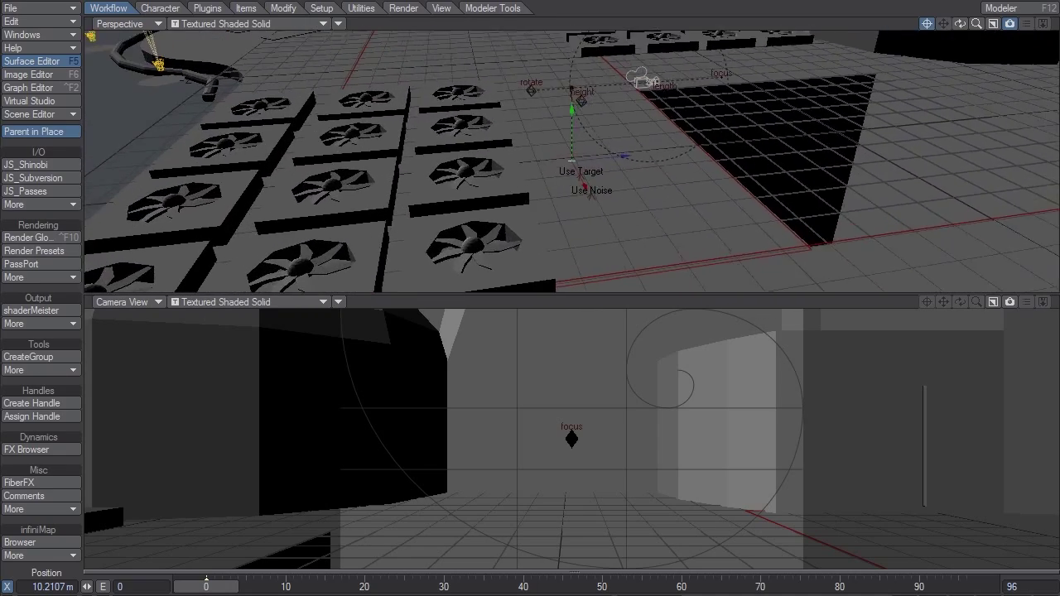
left_click_drag(626, 112, 651, 126, "alt")
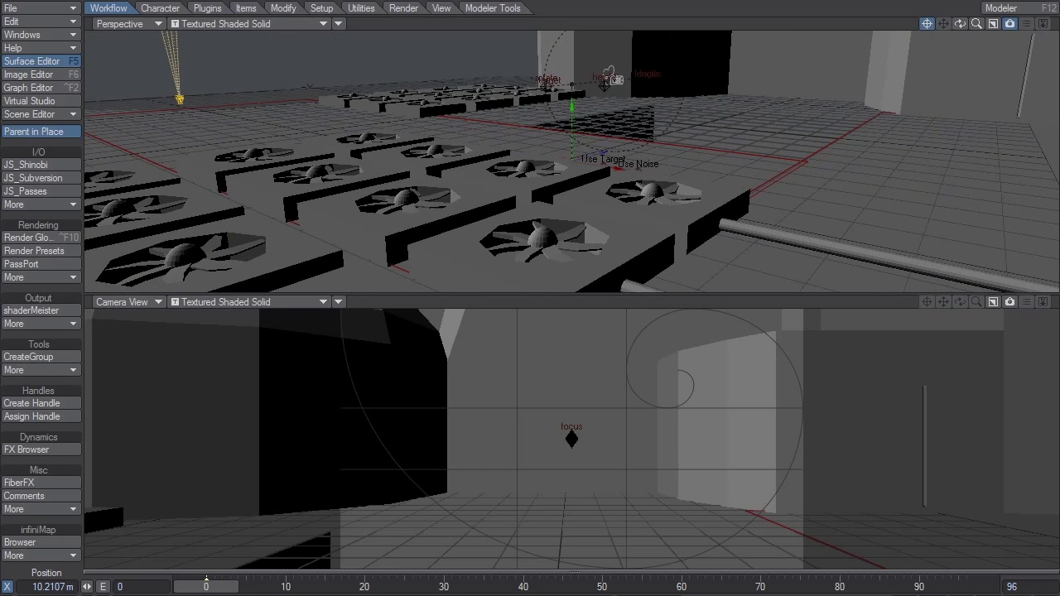
key("Down")
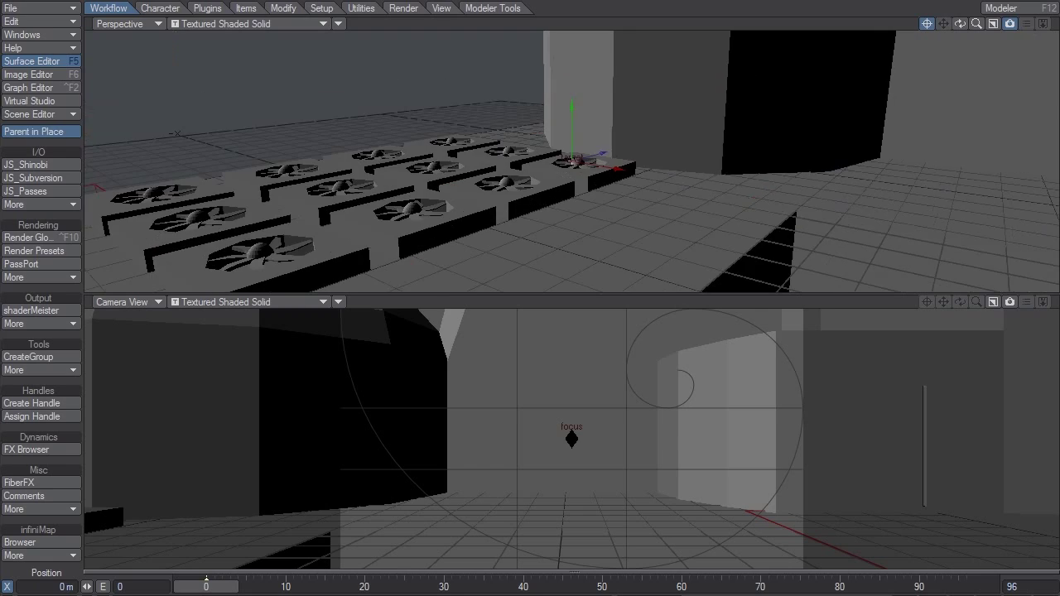
left_click_drag(739, 188, 704, 212, "alt")
scroll(572, 161, "down", 5)
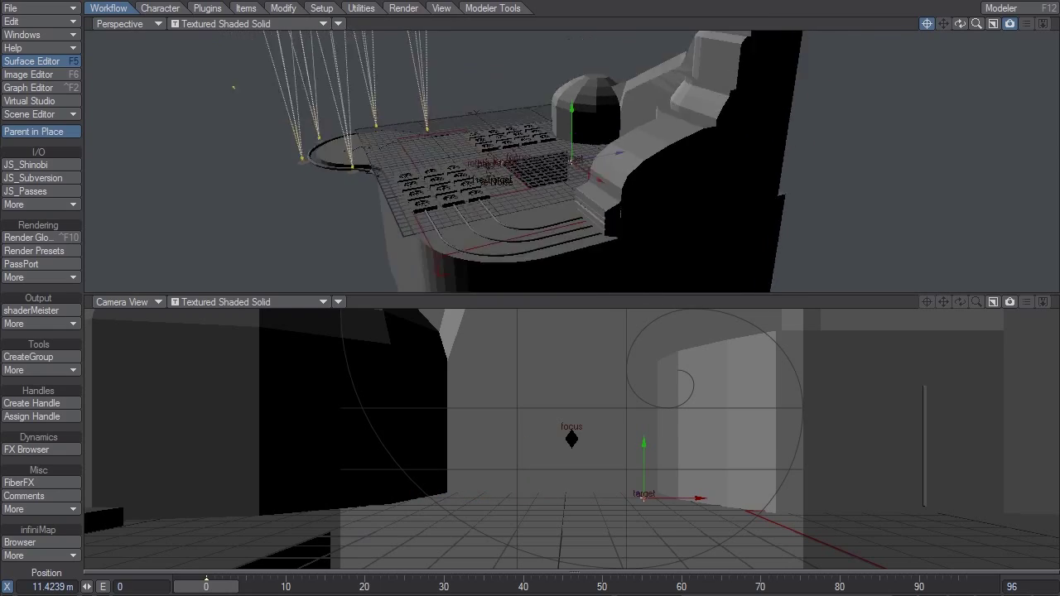
mouse_move(704, 212)
left_mouse_down("alt")
mouse_move(733, 196)
mouse_move(781, 217)
mouse_move(739, 207)
mouse_move(700, 217)
left_mouse_up("alt")
scroll(572, 161, "up", 6)
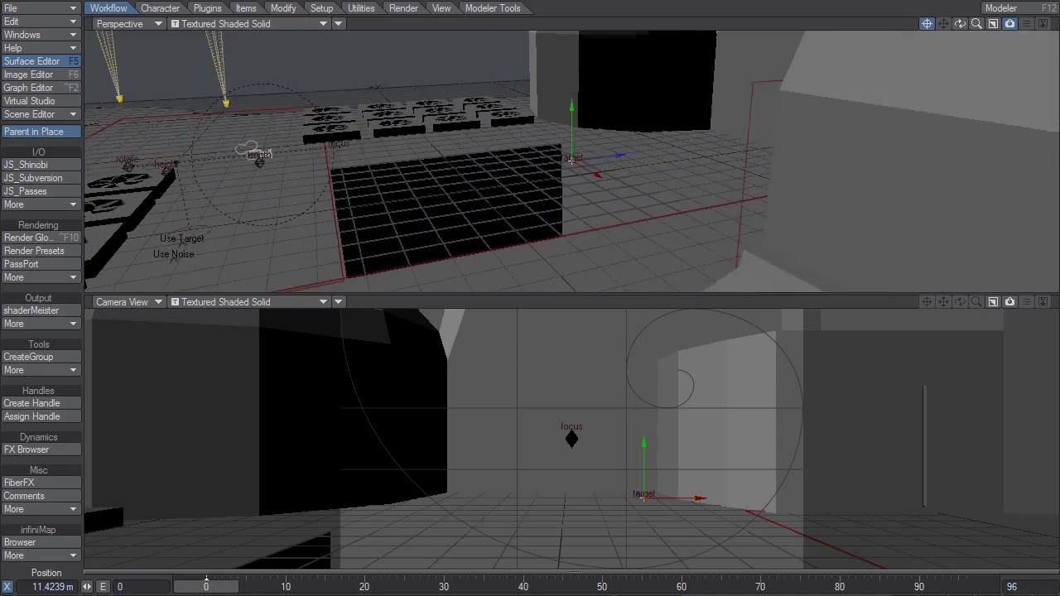
left_click_drag(571, 162, 527, 294, "alt")
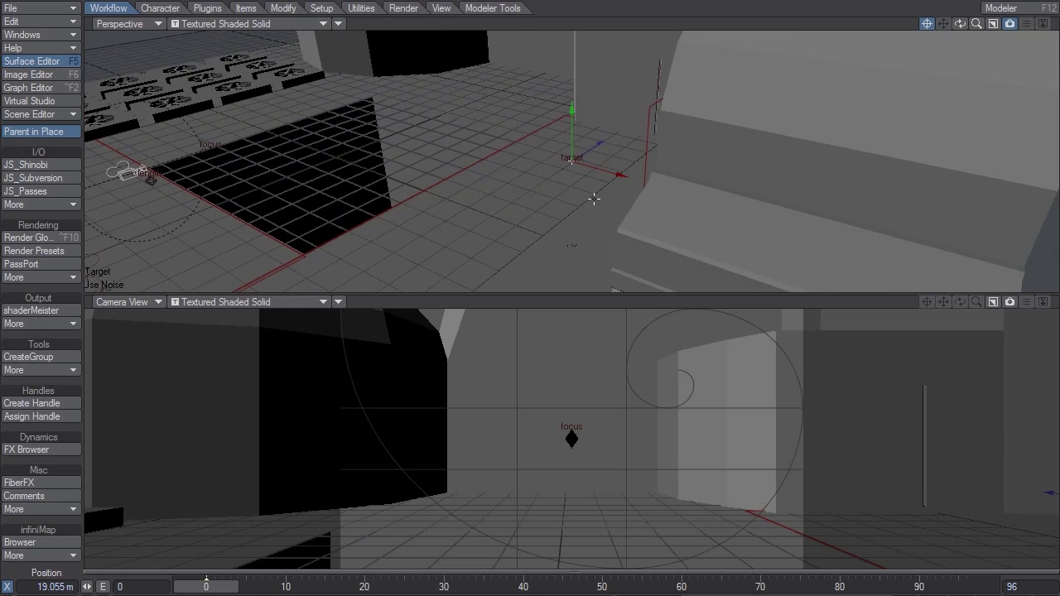
left_click_drag(594, 199, 551, 152, "alt")
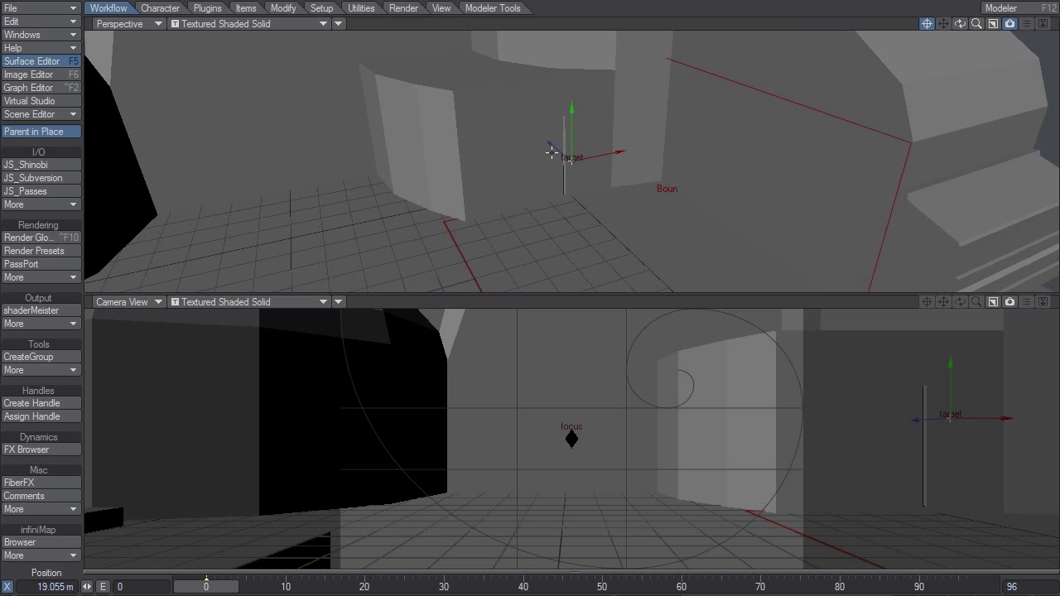
Enable the DOF/MBlur preview in the camera view and move the focus null farther away from the camera.
left_click(337, 303)
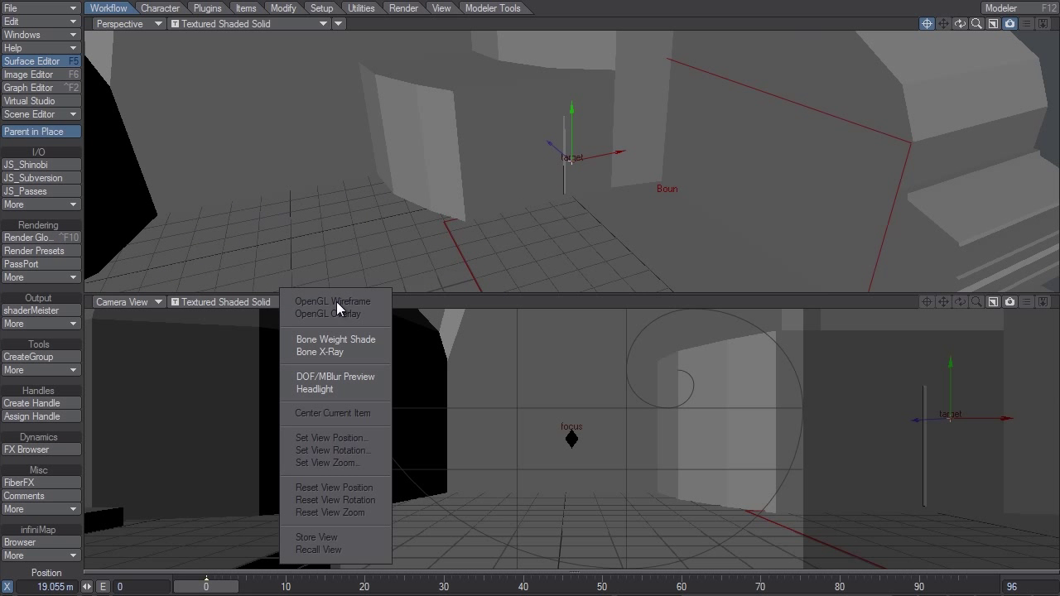
left_click(339, 374)
left_click_drag(665, 124, 488, 167, "alt")
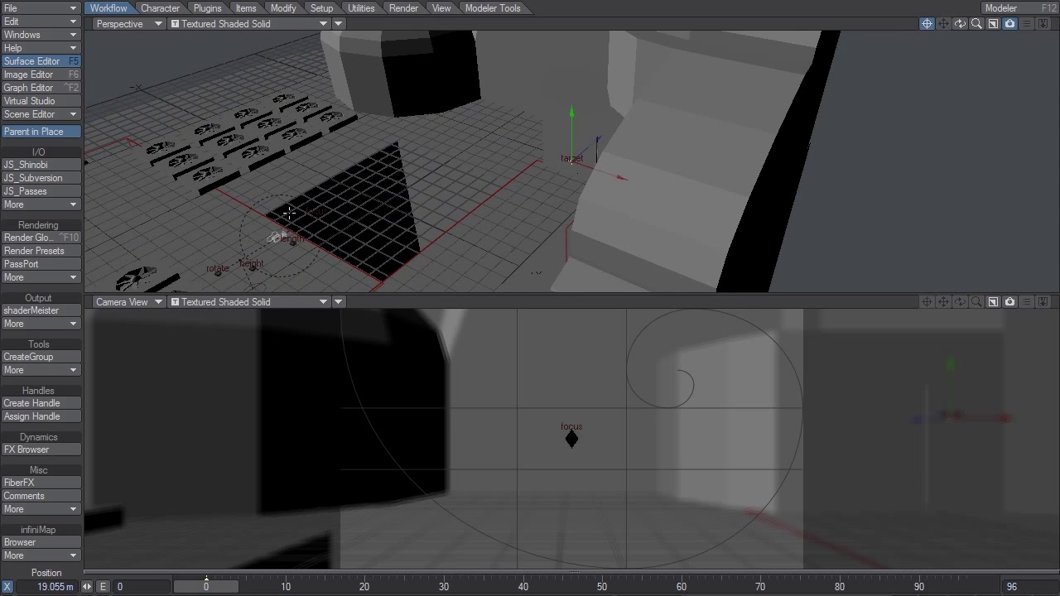
left_click(318, 214)
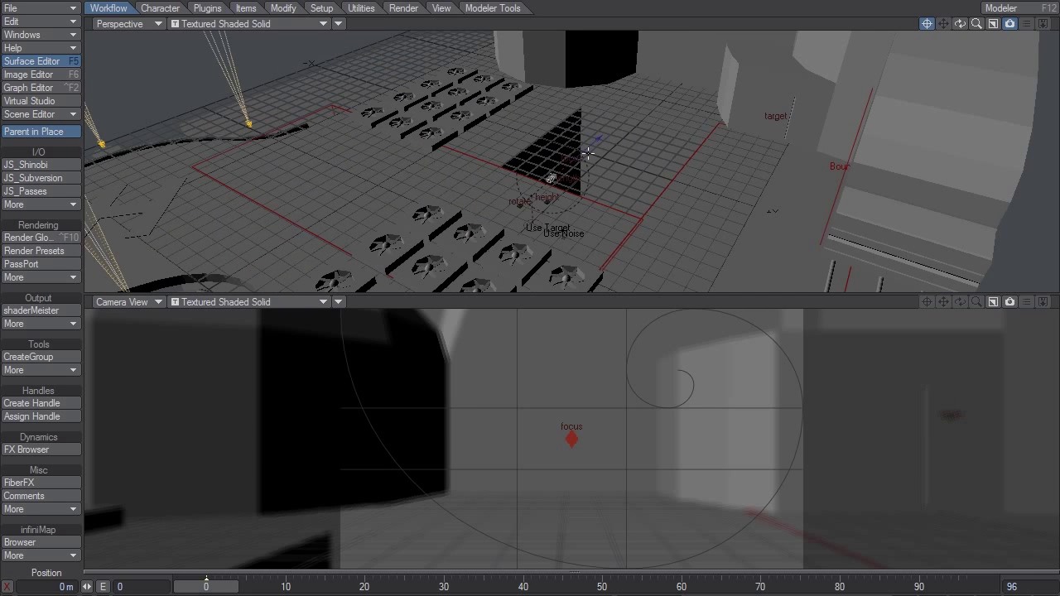
left_click_drag(598, 139, 718, 40)
left_click_drag(556, 177, 615, 134, "alt")
left_click_drag(510, 250, 541, 219, "alt")
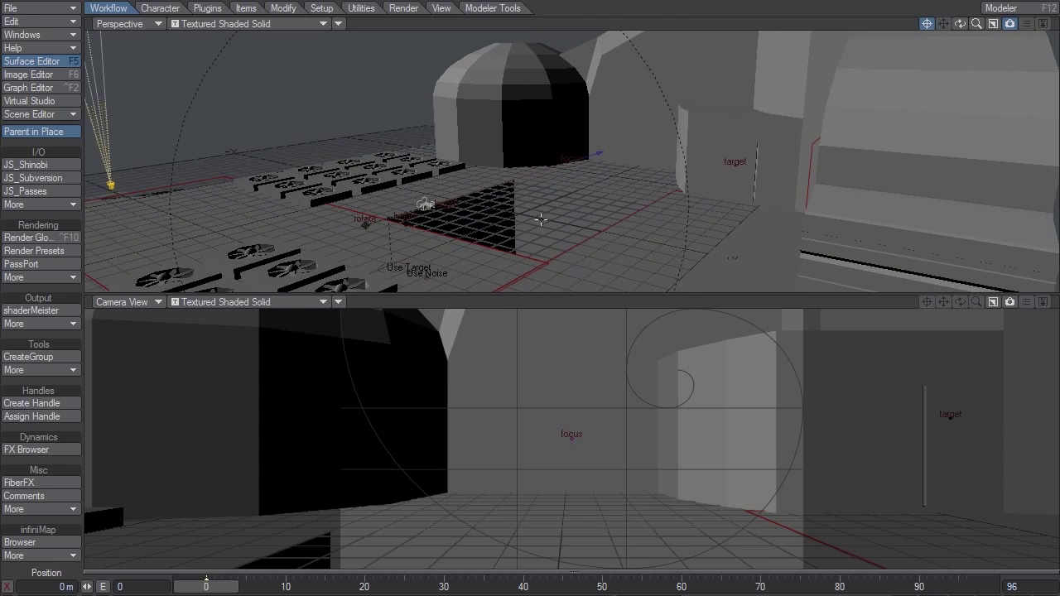
Slide the Use Target control forward along its axis so the camera turns towards the target null.
left_click(410, 270)
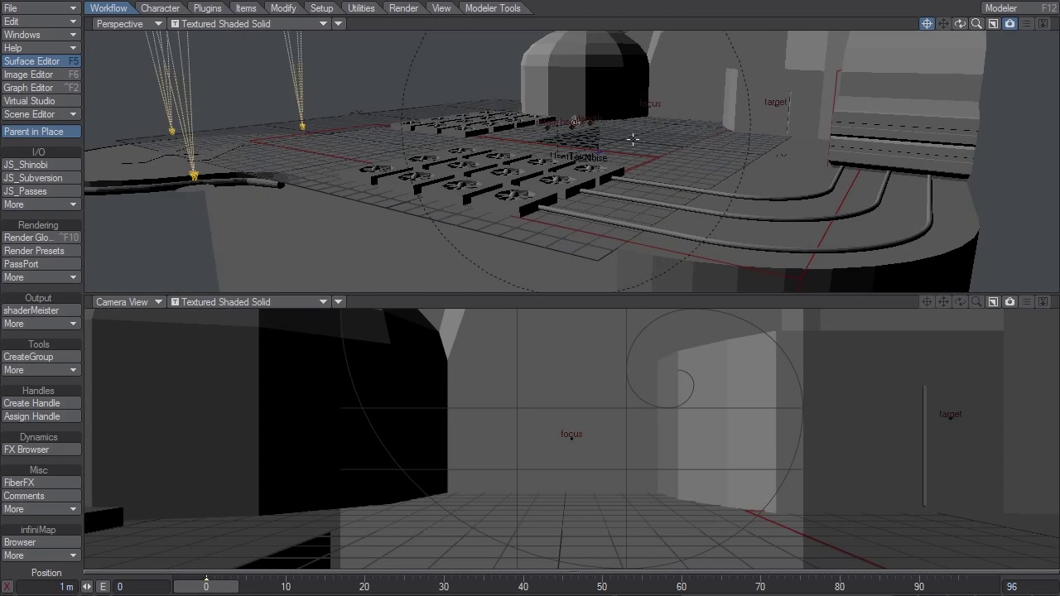
scroll(632, 139, "up", 10)
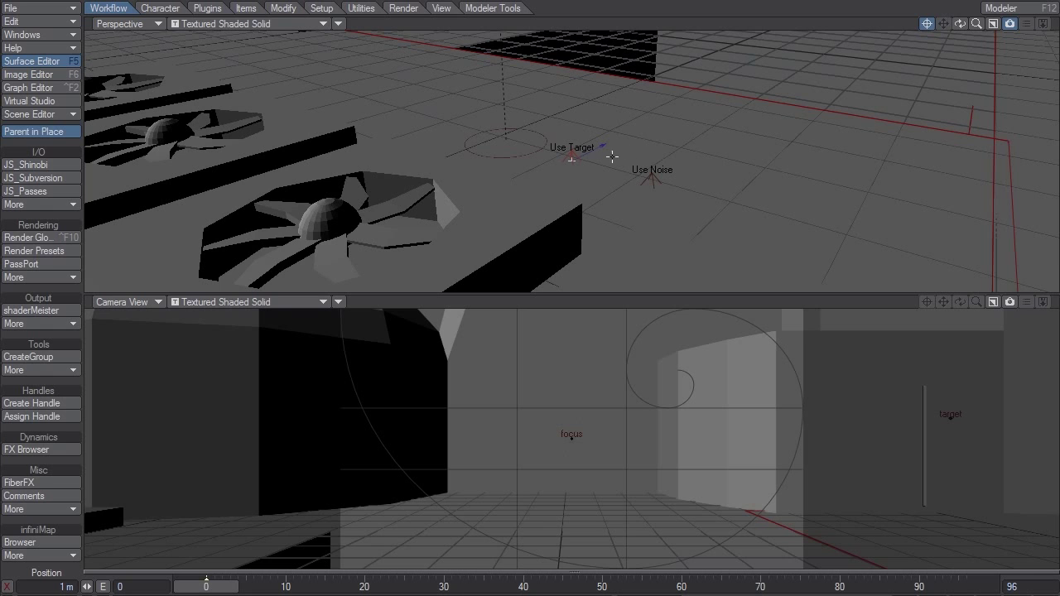
left_click_drag(603, 146, 632, 134)
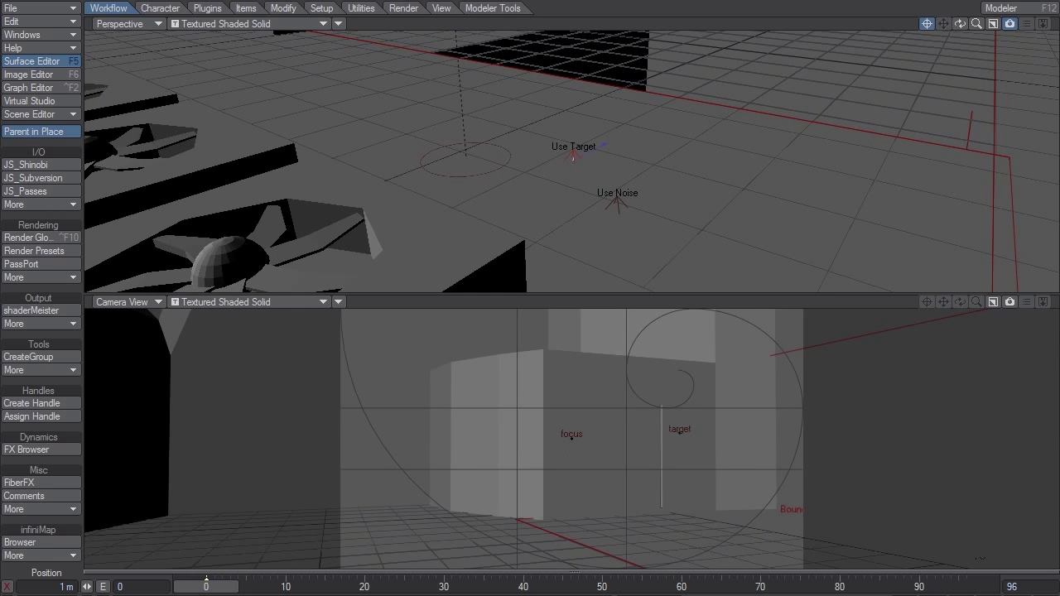
At frame 96, move the rig's base to about X 16.35 m.
left_click_drag(667, 139, 600, 143, "ctrl+alt")
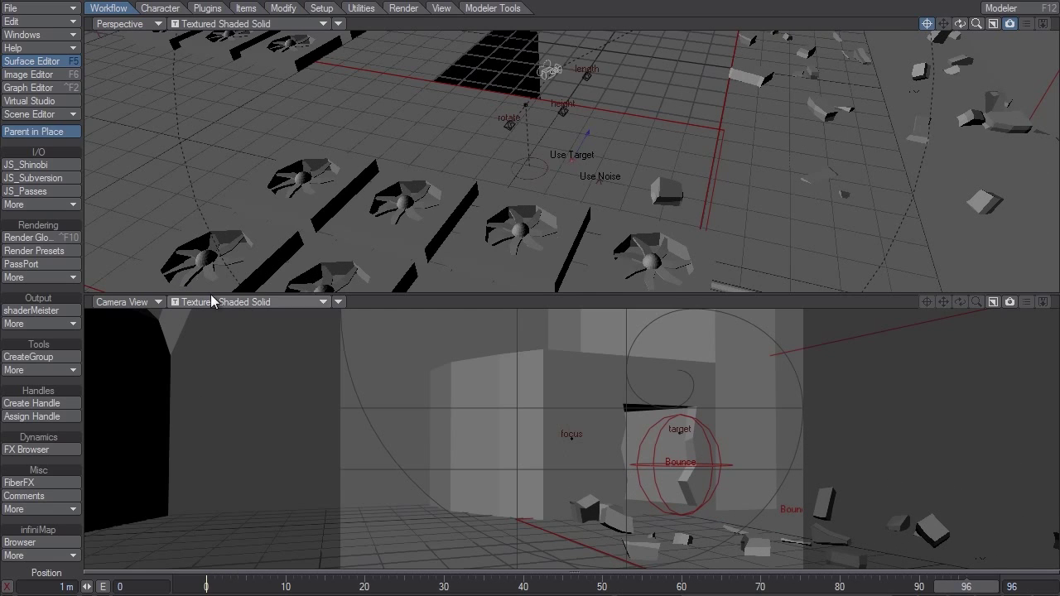
mouse_move(417, 133)
left_mouse_down("alt")
mouse_move(402, 87)
mouse_move(416, 126)
left_mouse_up("alt")
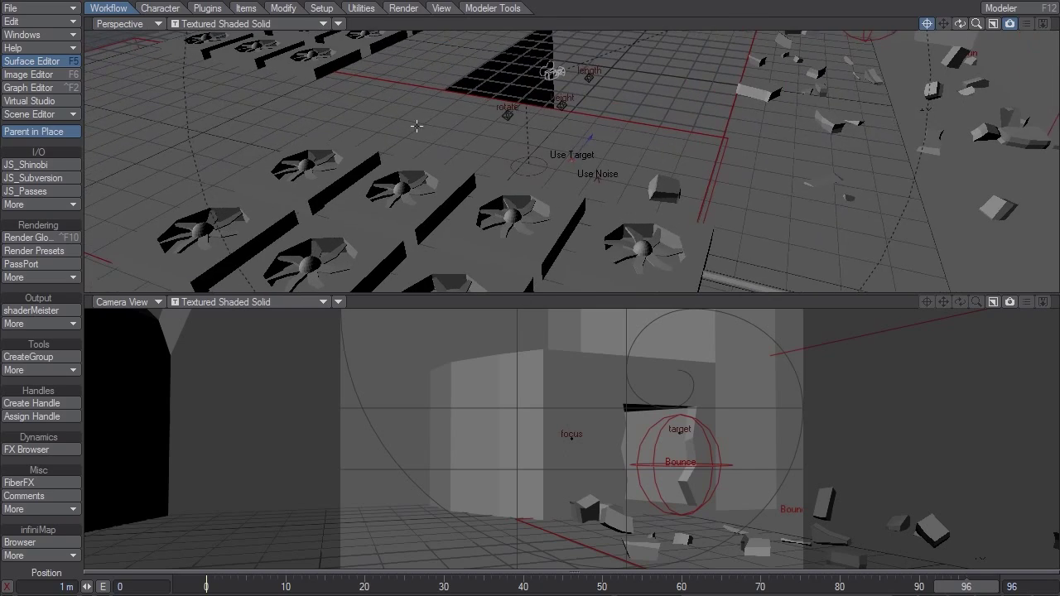
left_click_drag(566, 160, 712, 191, "alt")
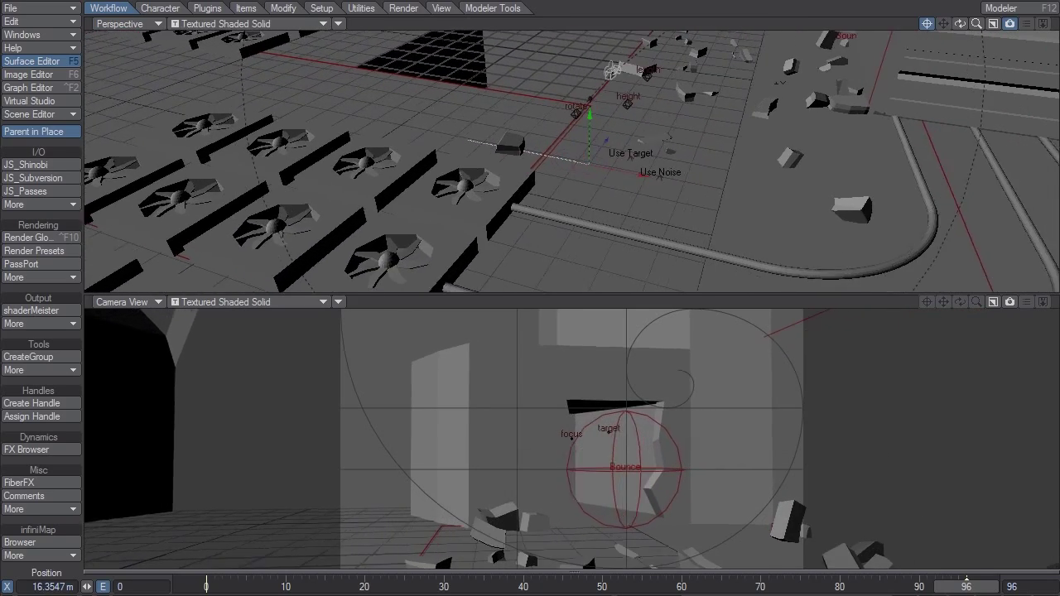
At frame 42, shift the rig's base to about X 13.18 m so its motion path bends into a curve.
left_click_drag(644, 170, 623, 111)
left_click_drag(986, 586, 539, 587)
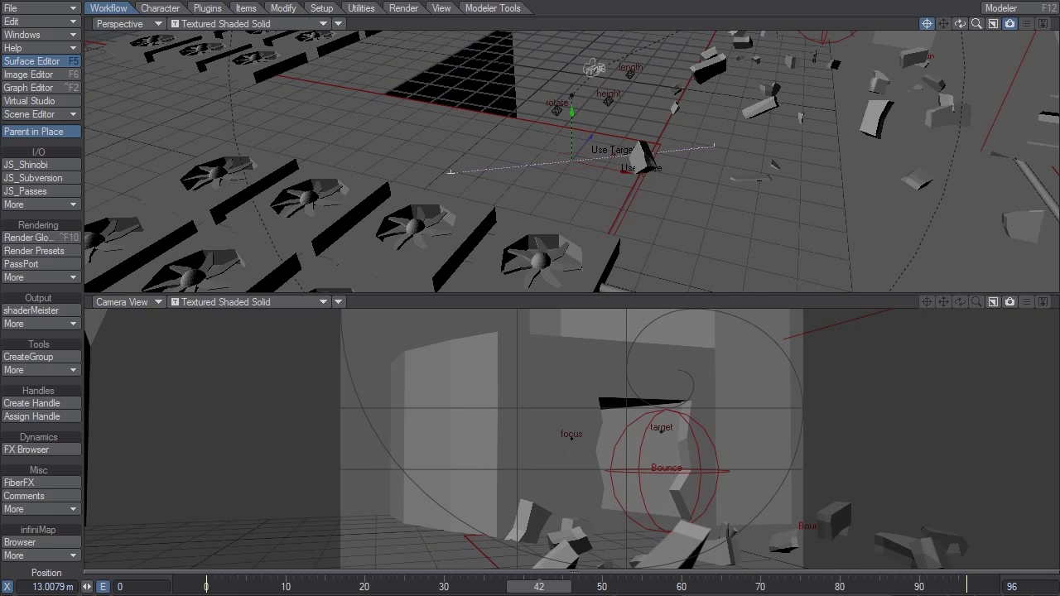
left_click_drag(591, 137, 523, 294)
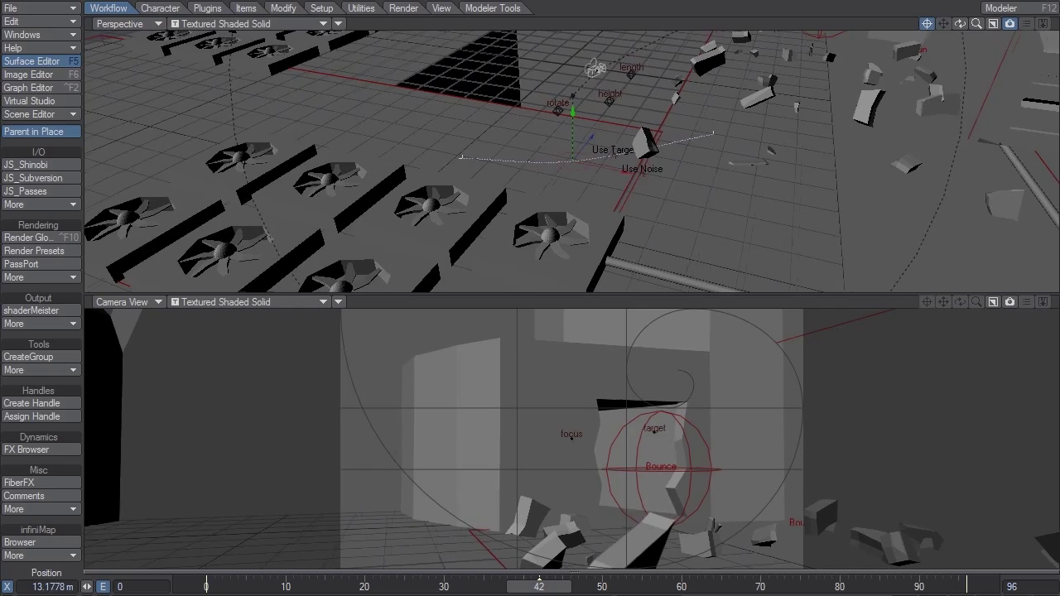
left_click_drag(538, 584, 460, 586)
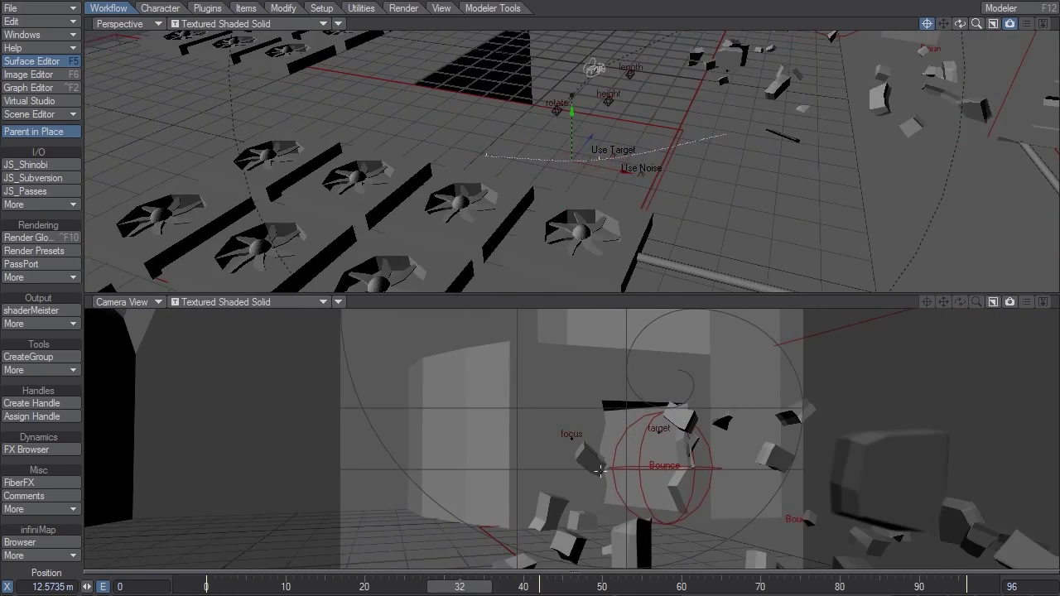
Switch the viewport layout so the perspective and camera views sit side by side, with the rig framed in perspective.
scroll(389, 158, "up", 3)
left_click_drag(389, 158, 370, 125, "alt")
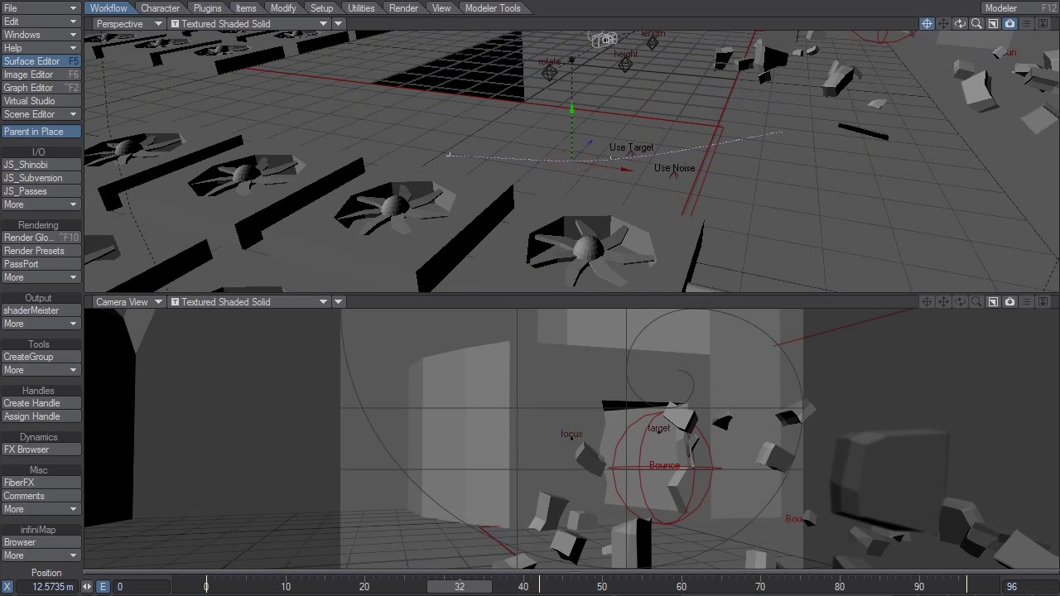
key("F4")
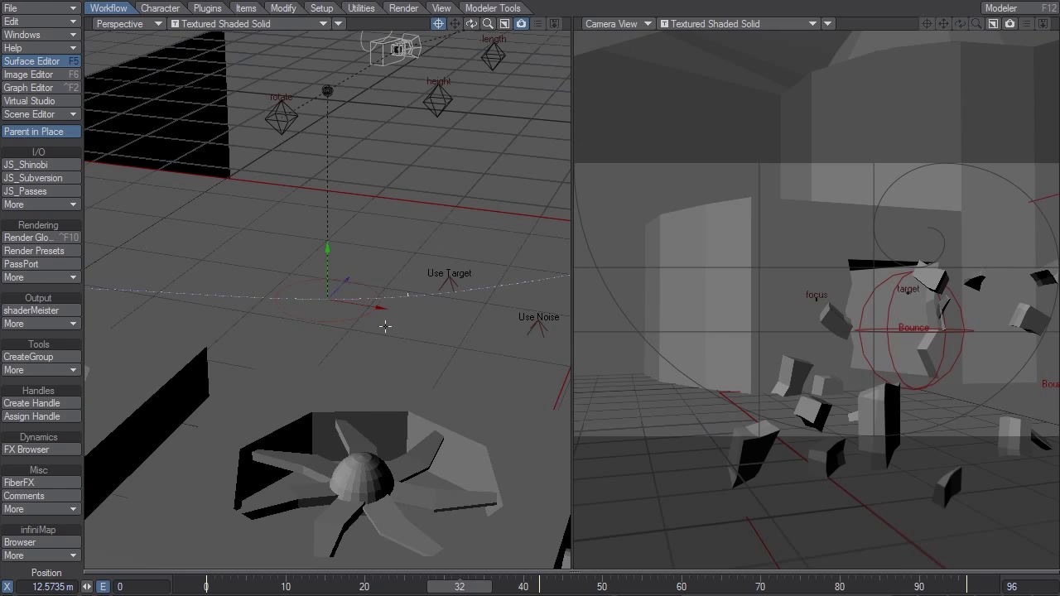
left_click_drag(385, 326, 197, 337, "alt")
scroll(328, 298, "down", 4)
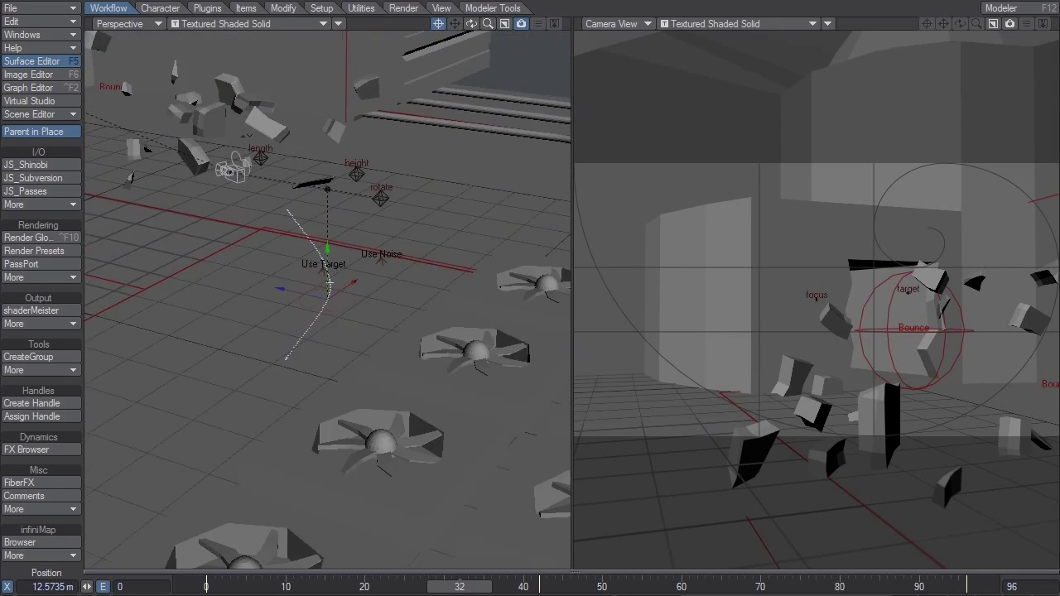
left_click_drag(327, 299, 296, 230, "alt")
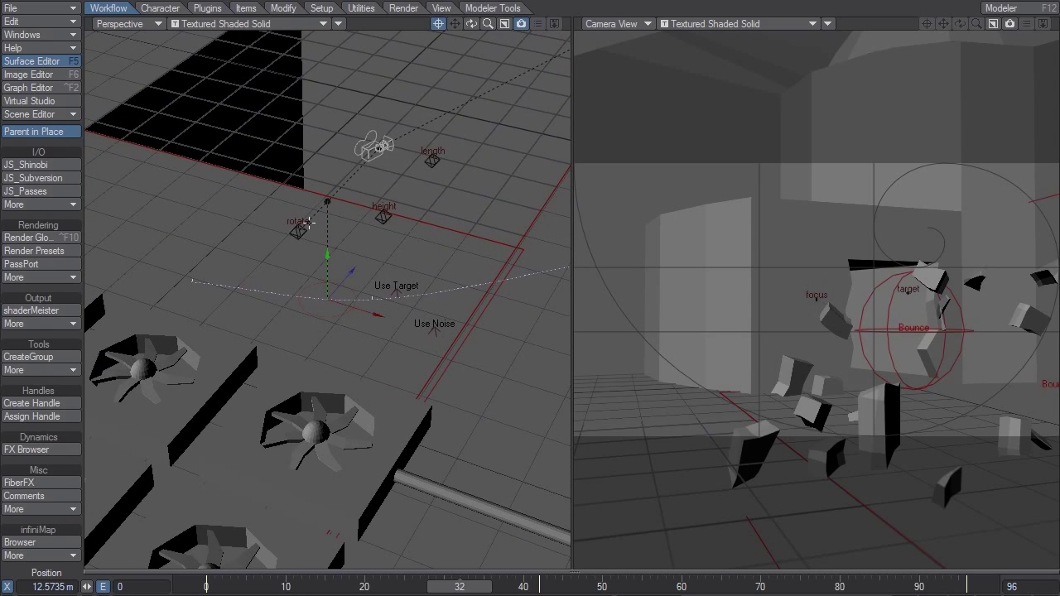
At frame 0, select the crane's rotate control and pitch the arm upwards to raise the camera.
left_click_drag(474, 587, 214, 587)
left_click(297, 228)
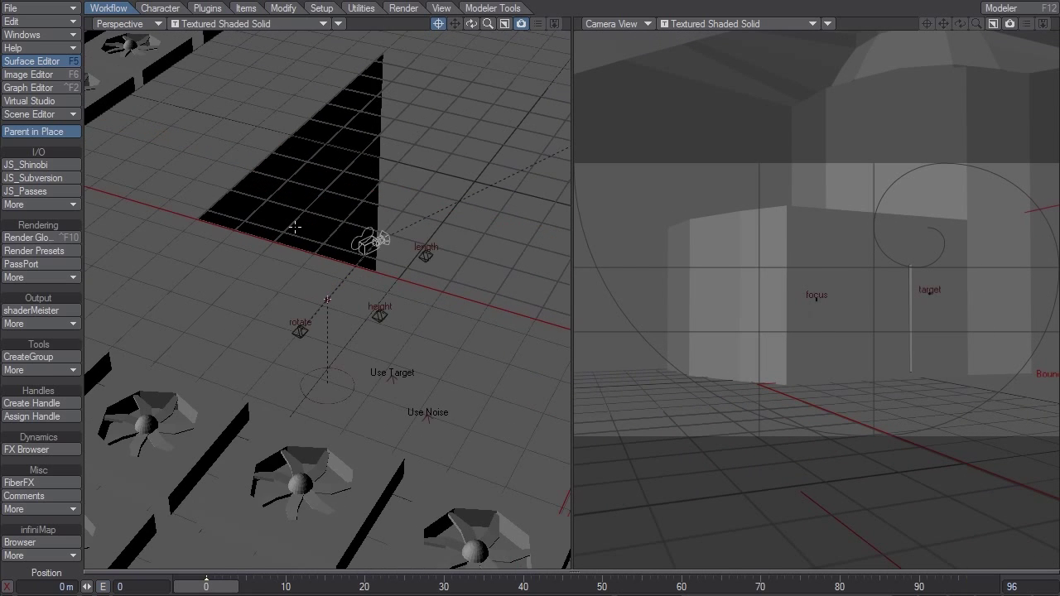
left_click_drag(323, 340, 399, 353, "alt")
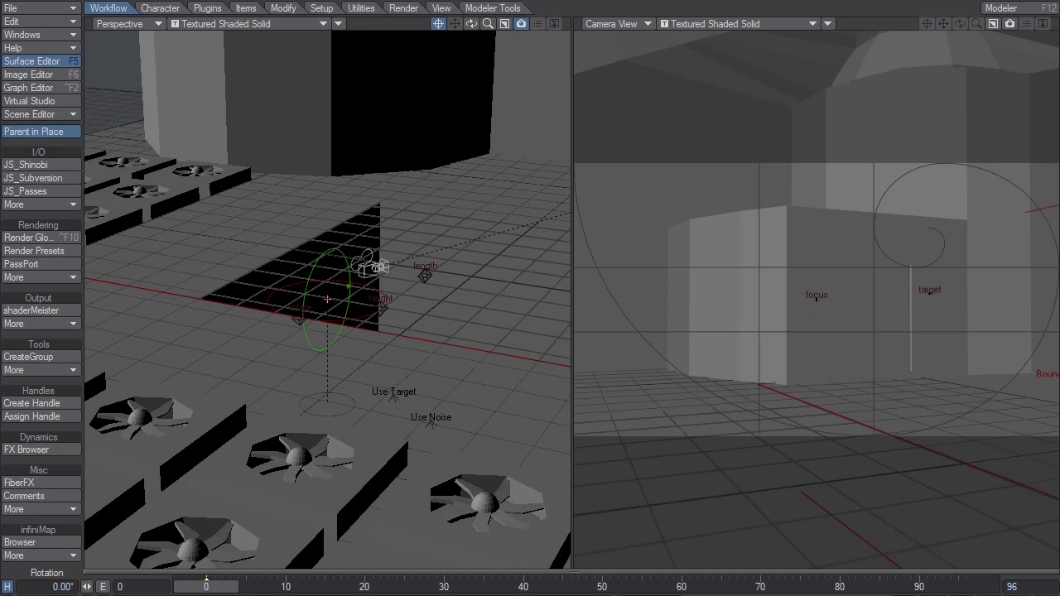
left_click_drag(349, 287, 334, 253)
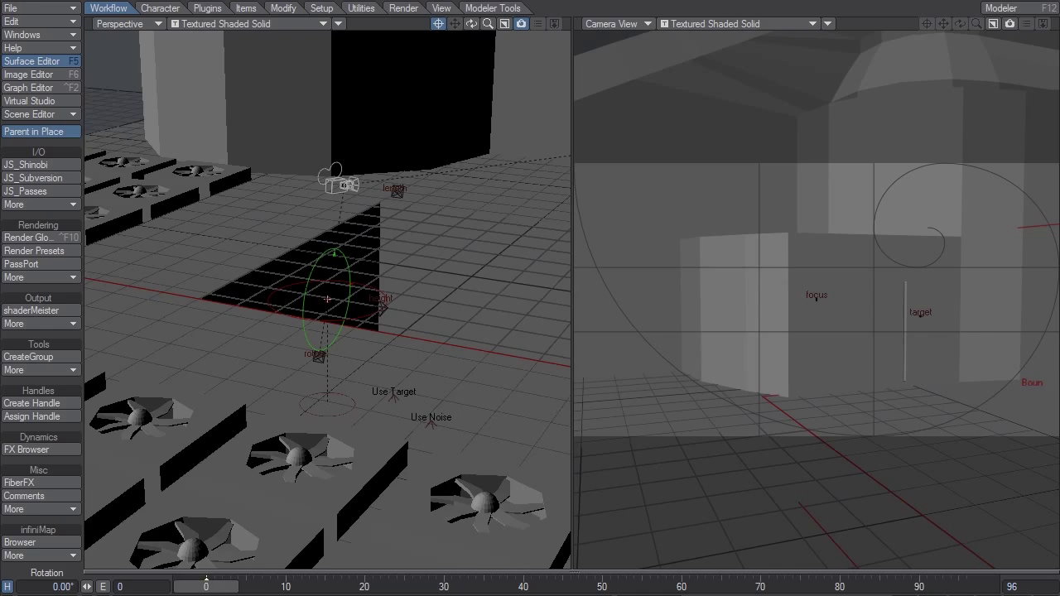
At frame 96, lower the crane arm and swing it to a heading of about 31.70°, and preview the move.
left_click_drag(206, 586, 547, 586)
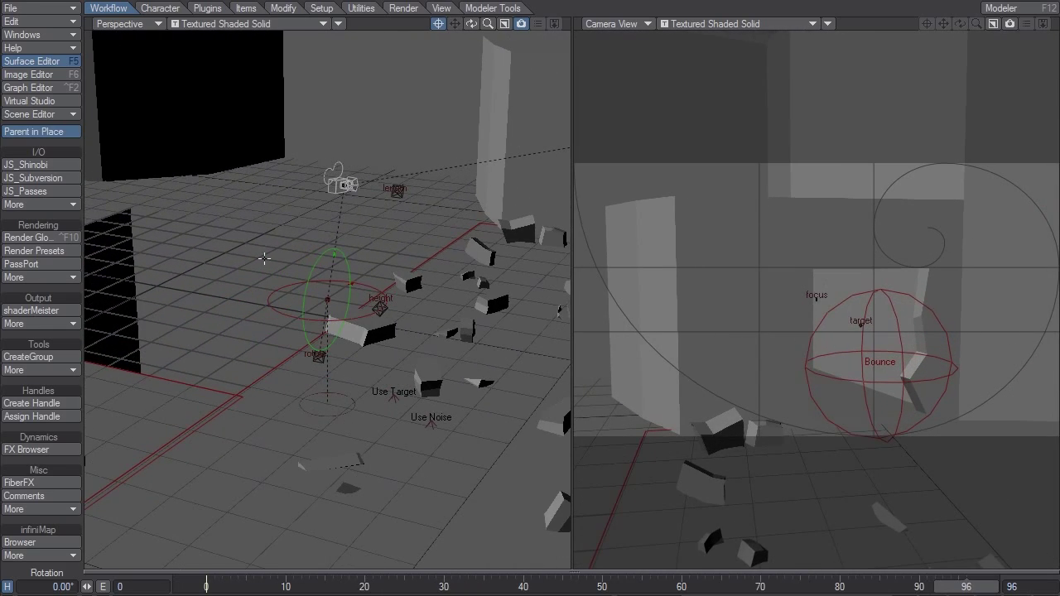
mouse_move(333, 253)
left_mouse_down()
mouse_move(349, 299)
mouse_move(364, 304)
left_mouse_up()
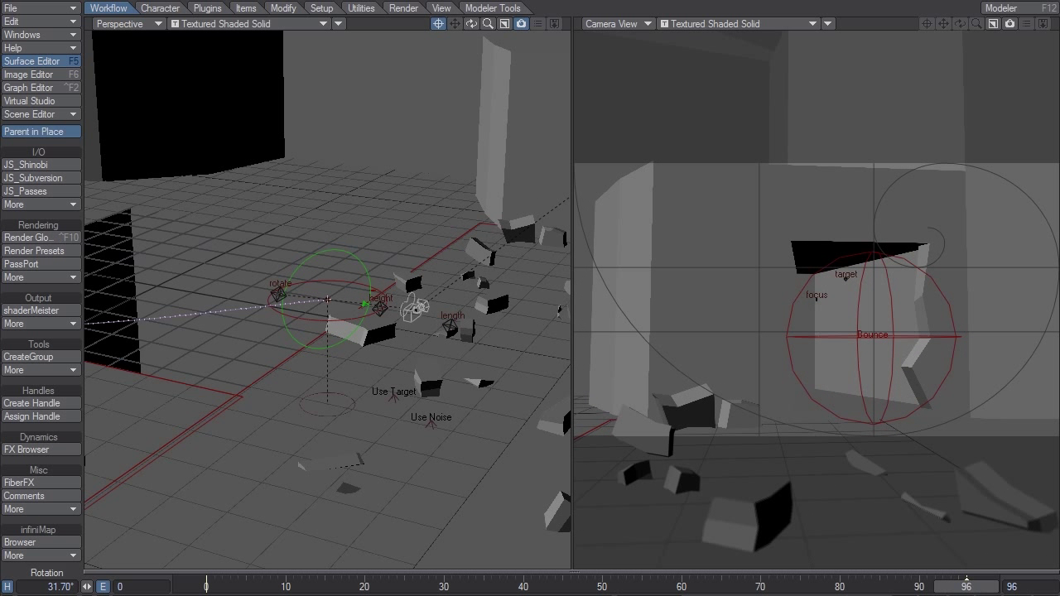
left_click_drag(967, 586, 689, 586)
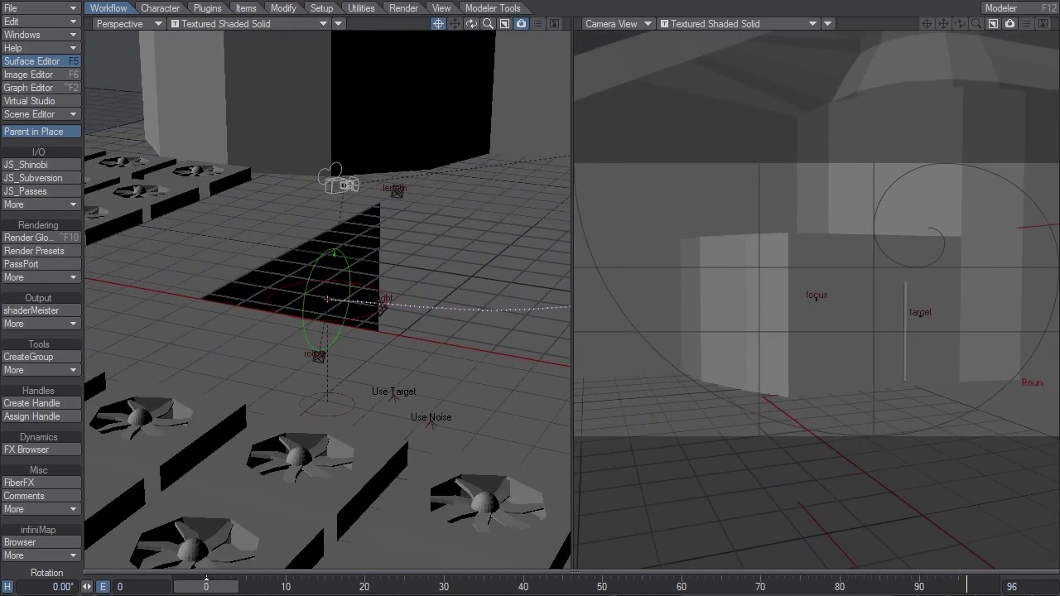
left_click_drag(206, 586, 602, 587)
At frame 0, select the focus null and pull it closer to the camera so the background blurs.
left_click_drag(431, 319, 522, 327, "alt")
left_click(375, 75)
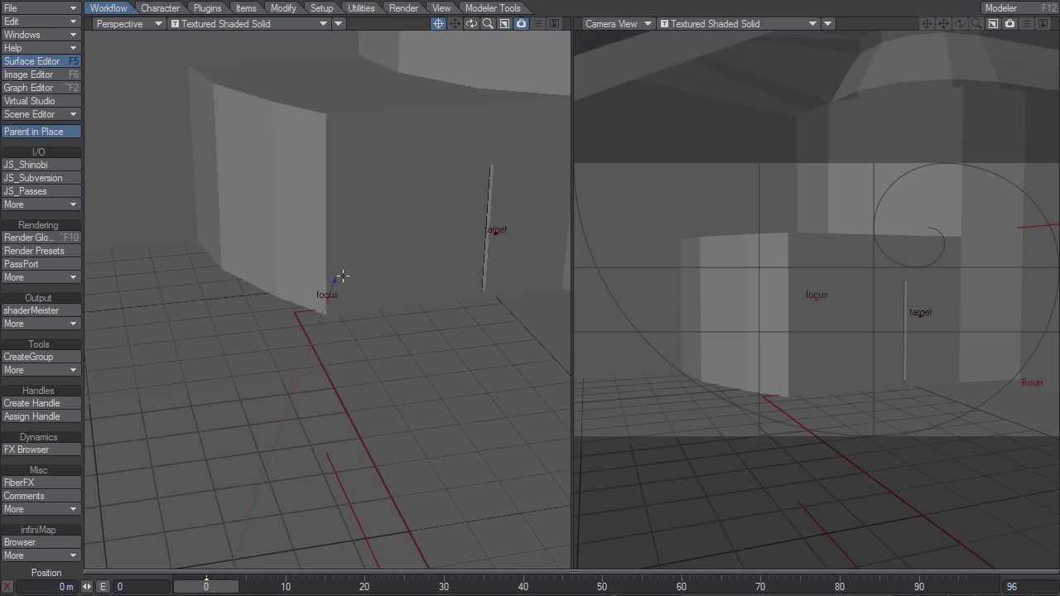
left_click_drag(331, 292, 318, 330)
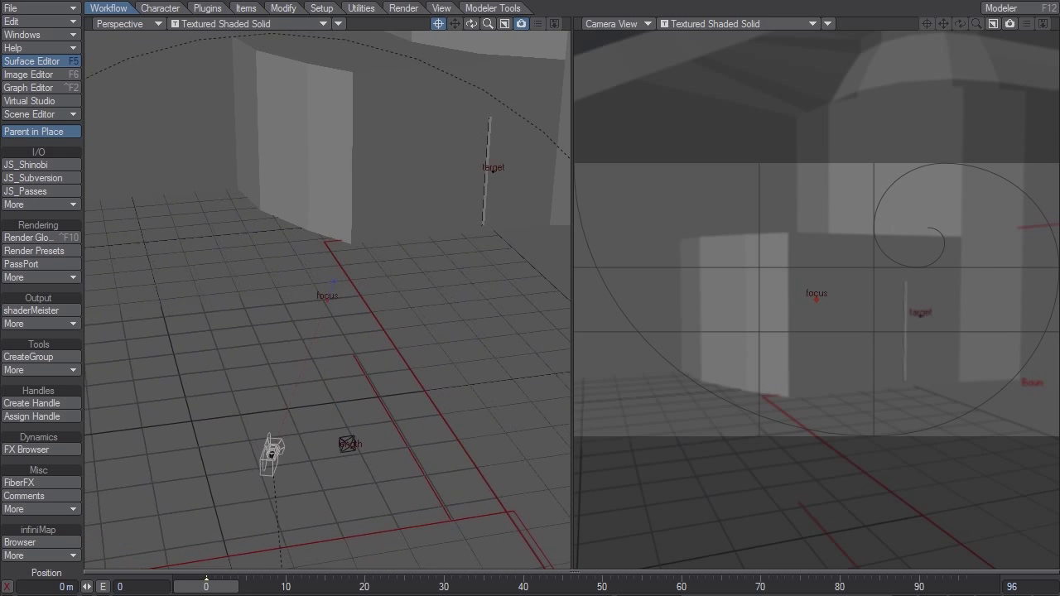
mouse_move(209, 590)
left_mouse_down()
mouse_move(965, 590)
mouse_move(206, 590)
left_mouse_up()
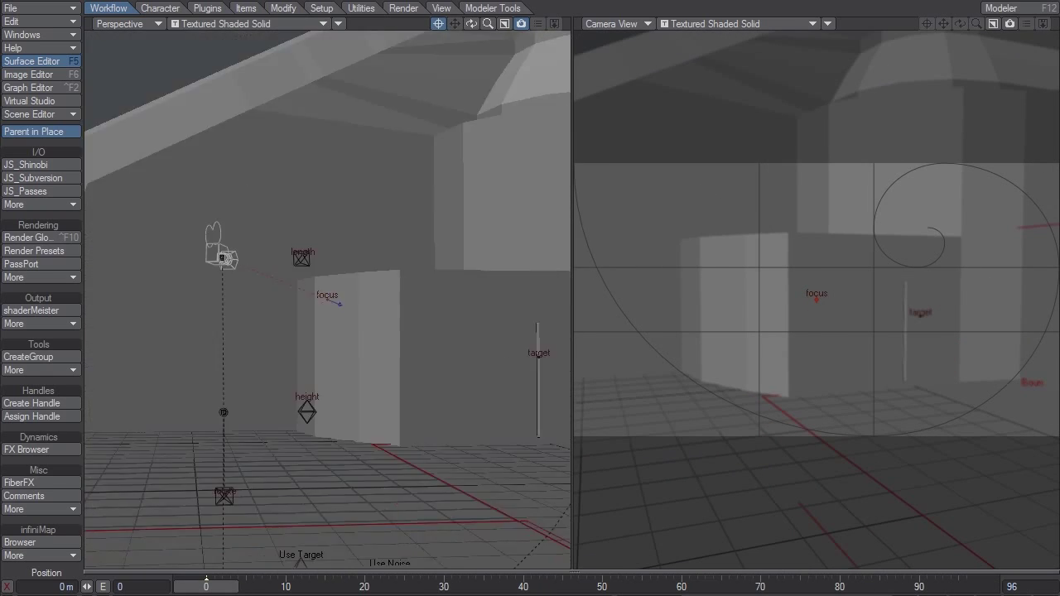
left_click_drag(327, 298, 371, 329, "alt")
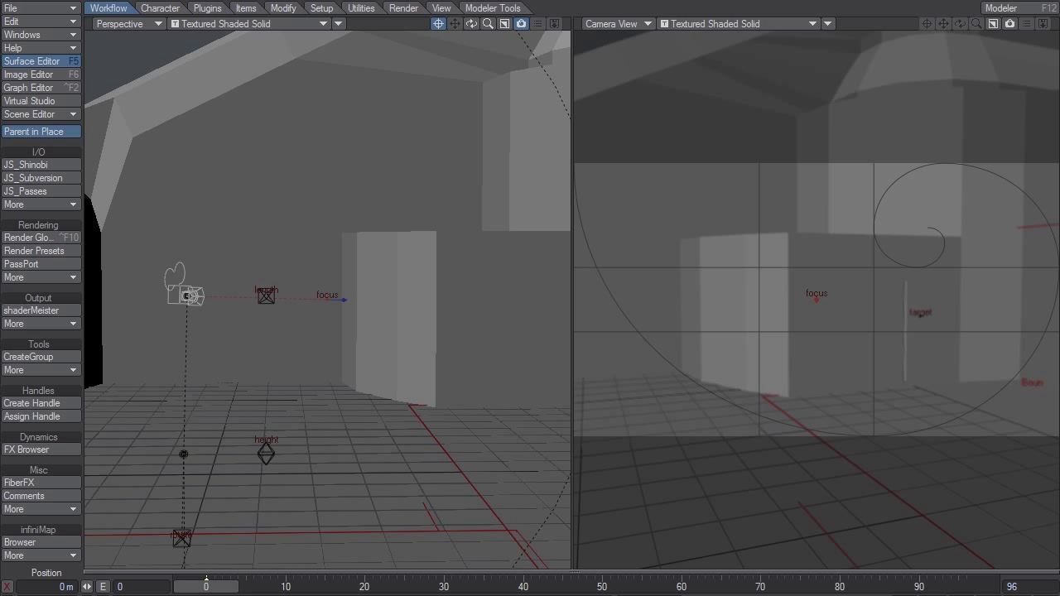
Try offsetting the camera's own rotation at frame 96 to a heading of about -1.60°, and delete that motion key.
left_click(178, 287)
left_click_drag(292, 313, 291, 315, "alt")
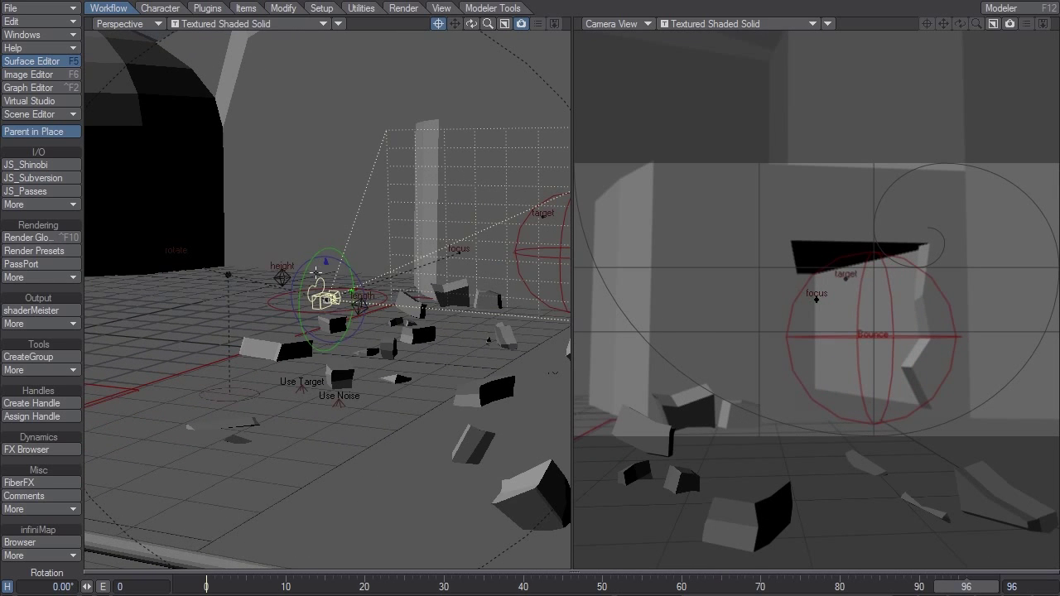
left_click_drag(351, 290, 346, 270)
left_click_drag(351, 288, 352, 299)
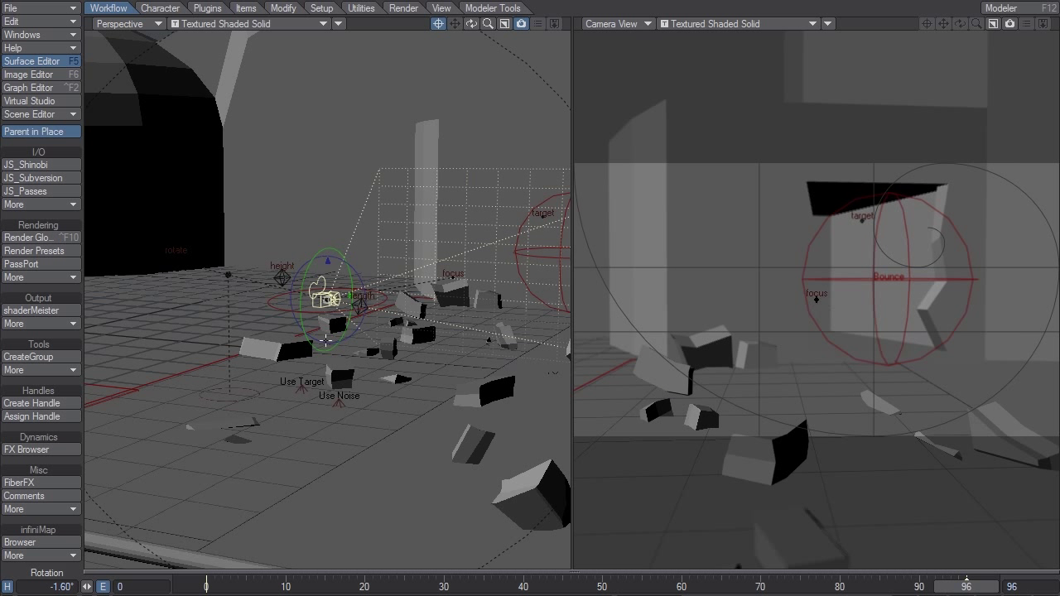
key("Delete")
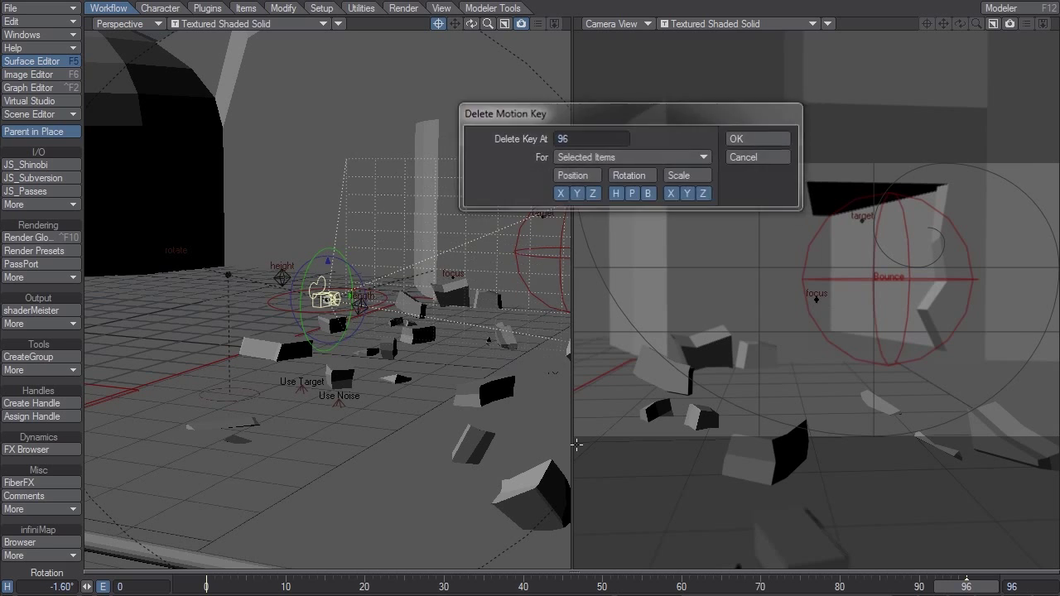
key("Return")
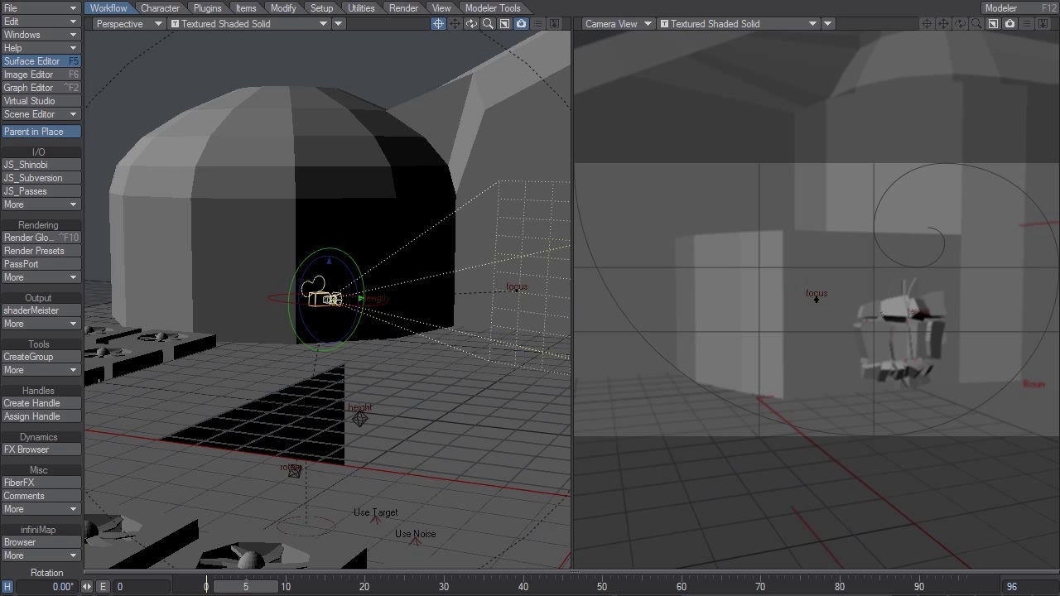
Select the Use Noise control and turn off centring on the current item in the perspective view.
left_click(426, 537)
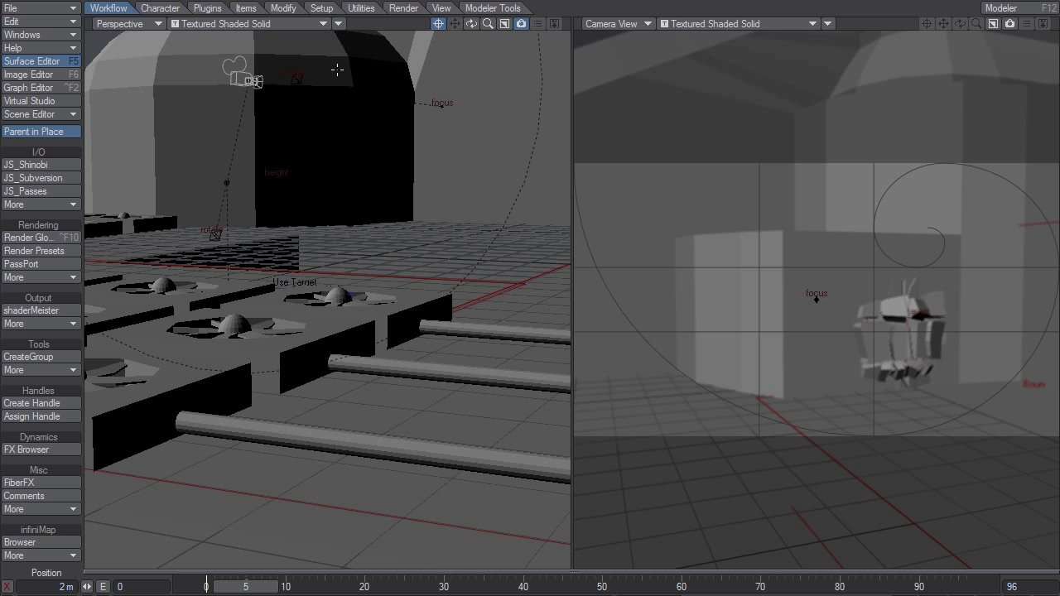
left_click(227, 74)
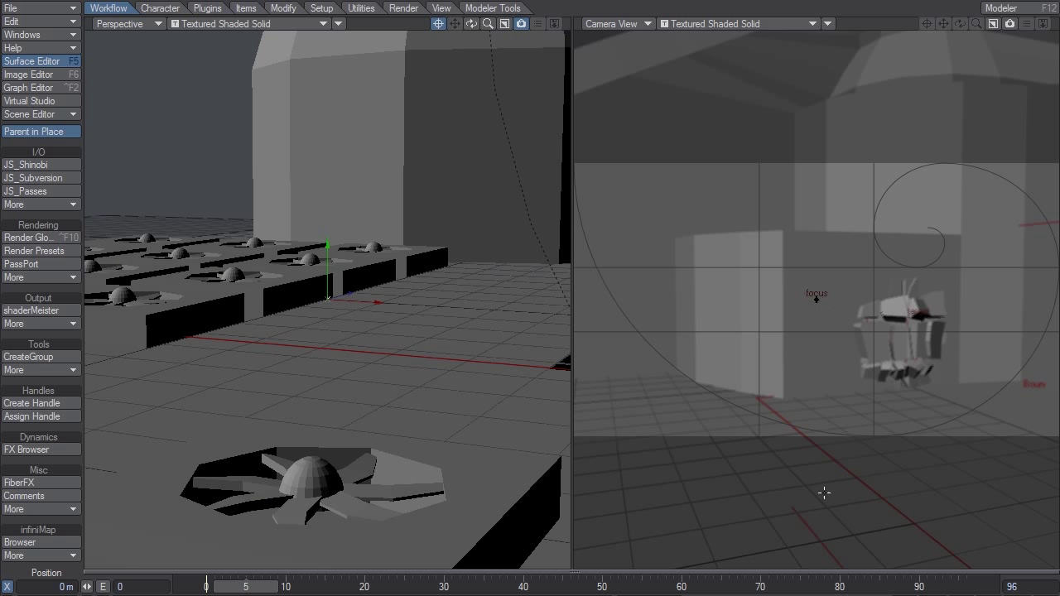
key("Down")
key("Down")
key("Down")
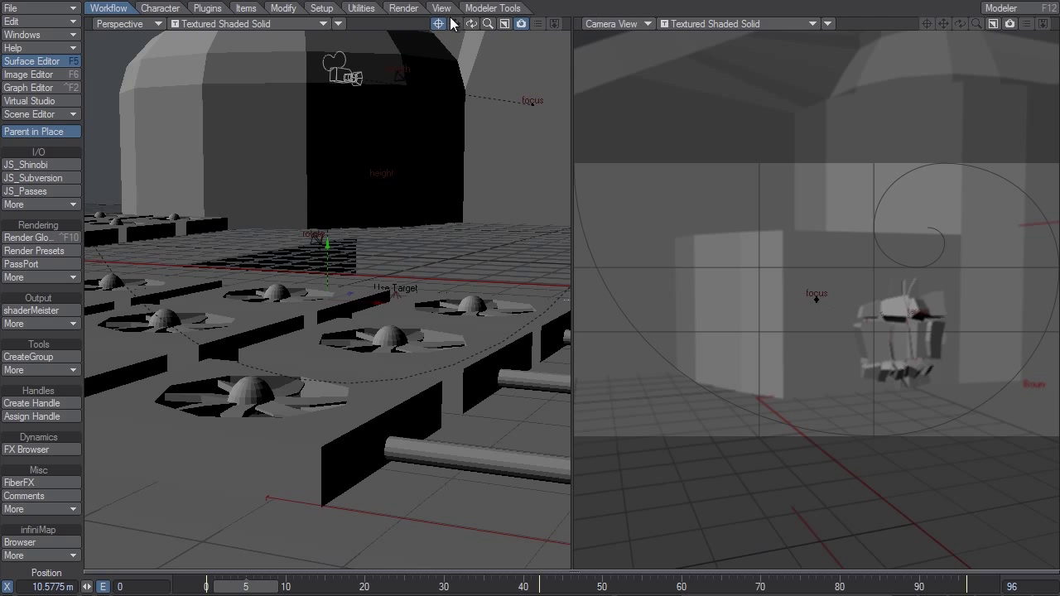
left_click_drag(437, 25, 433, 151)
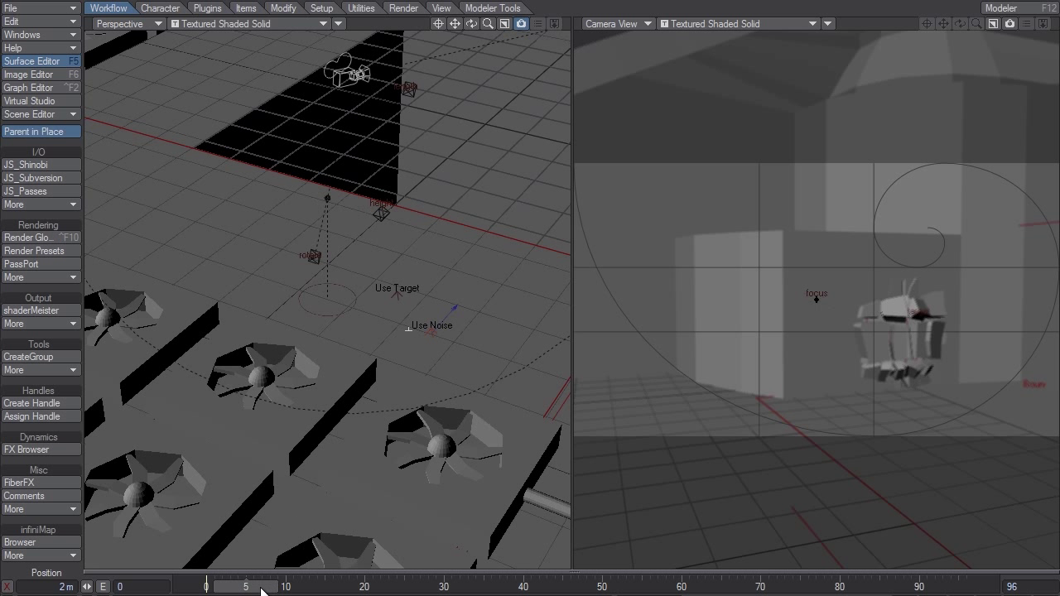
Keyframe Use Noise at frame 4, slide it forward about 500 mm along Z at frame 5, and return it to zero at frame 15.
key("Left")
key("Return")
key("Return")
left_click_drag(461, 311, 473, 298)
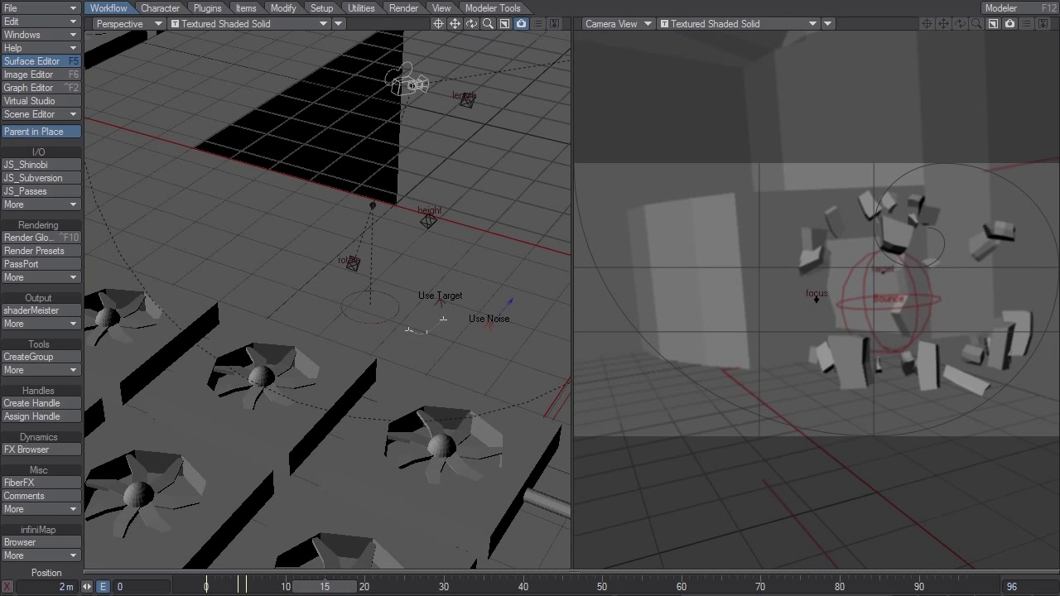
left_click_drag(507, 304, 495, 320)
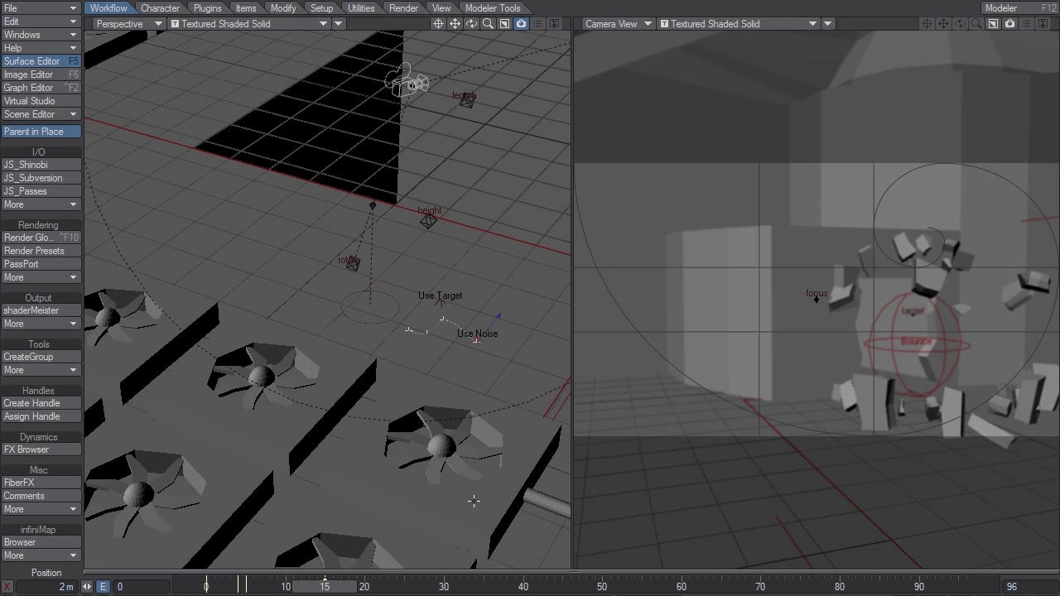
left_click_drag(355, 577, 238, 587)
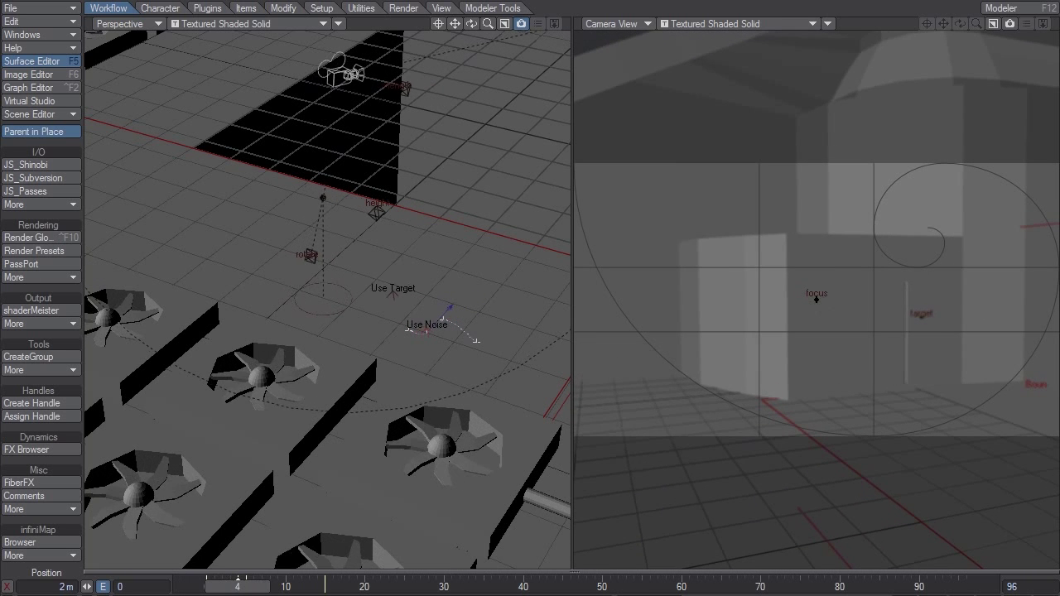
In the Graph Editor, adjust the tension of the frame 4 and 5 keys on the Use Noise Position.Z curve.
left_click(52, 87)
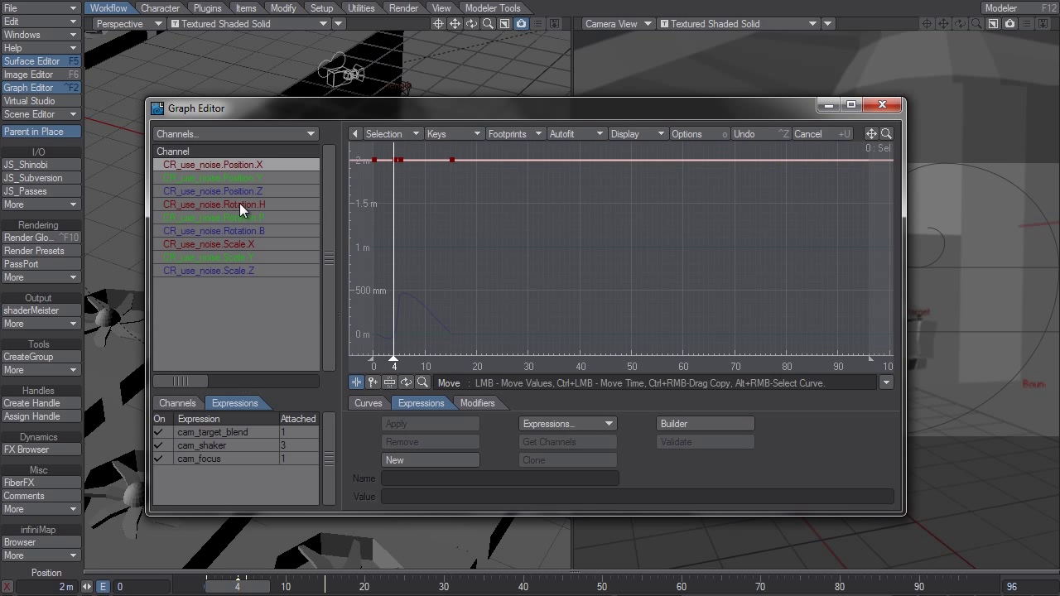
left_click(246, 197)
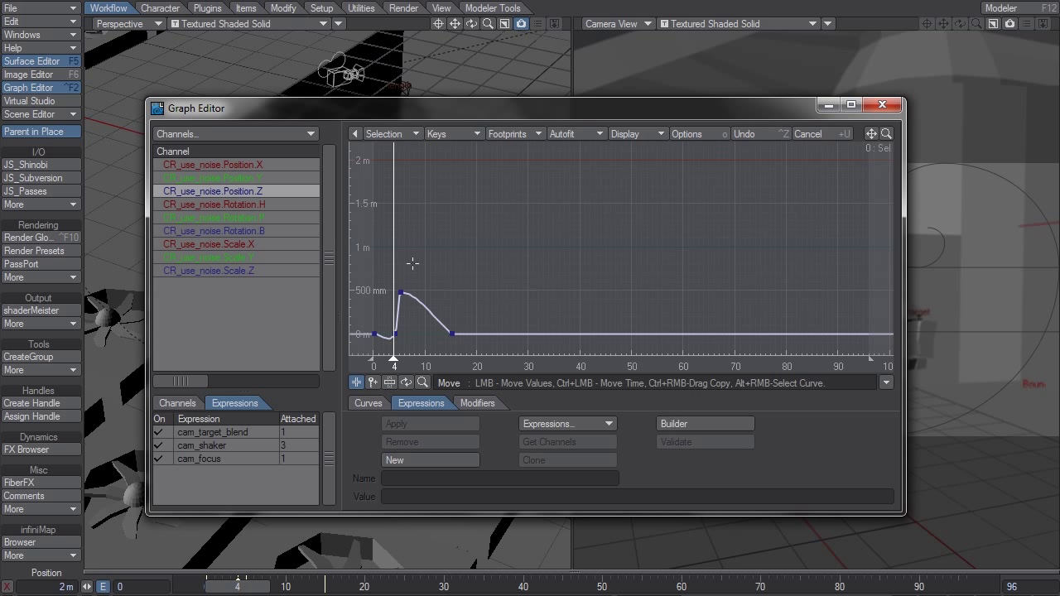
right_click_drag(413, 272, 391, 359)
left_click(367, 403)
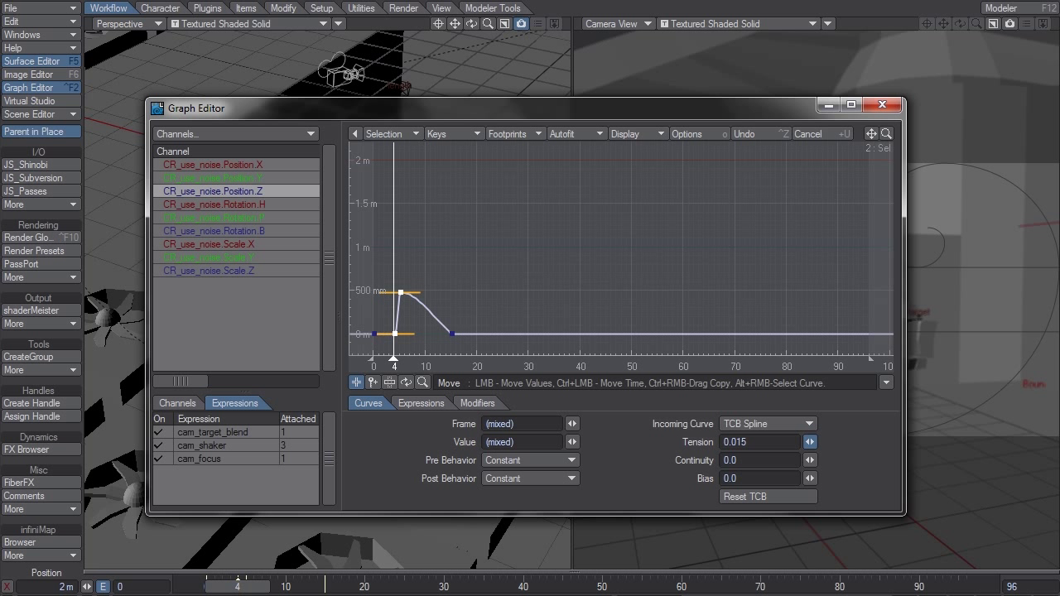
left_click(882, 104)
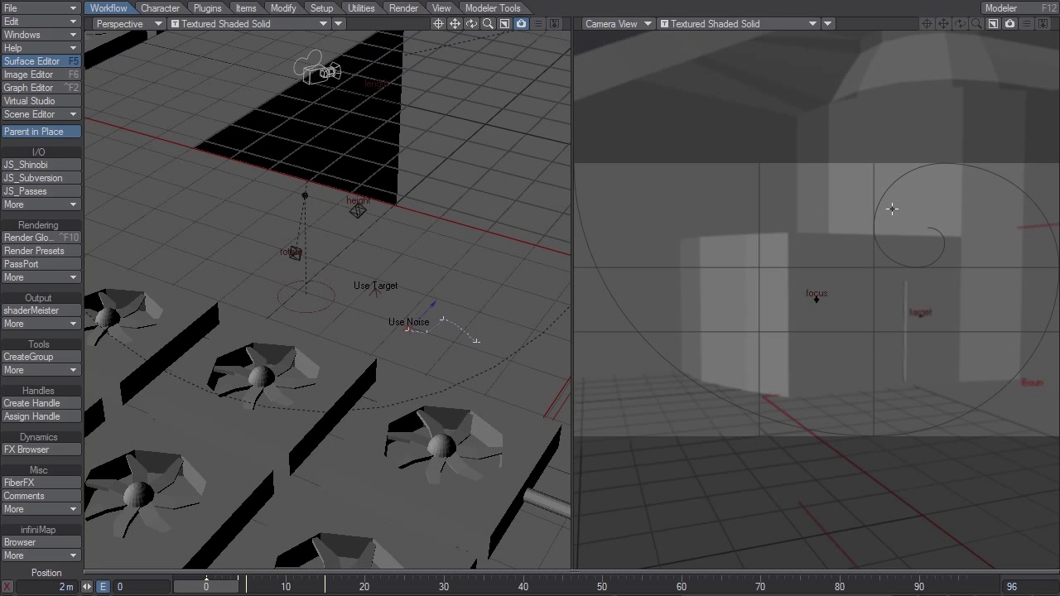
Maximise a single viewport and review the animated camera move from the perspective and camera views.
key("KP_0")
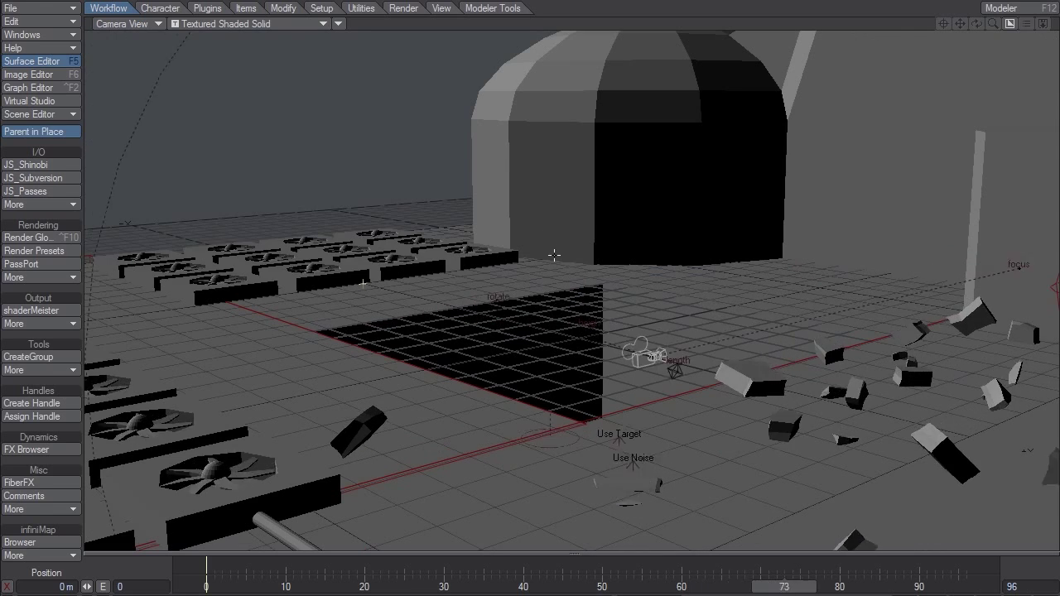
key("4")
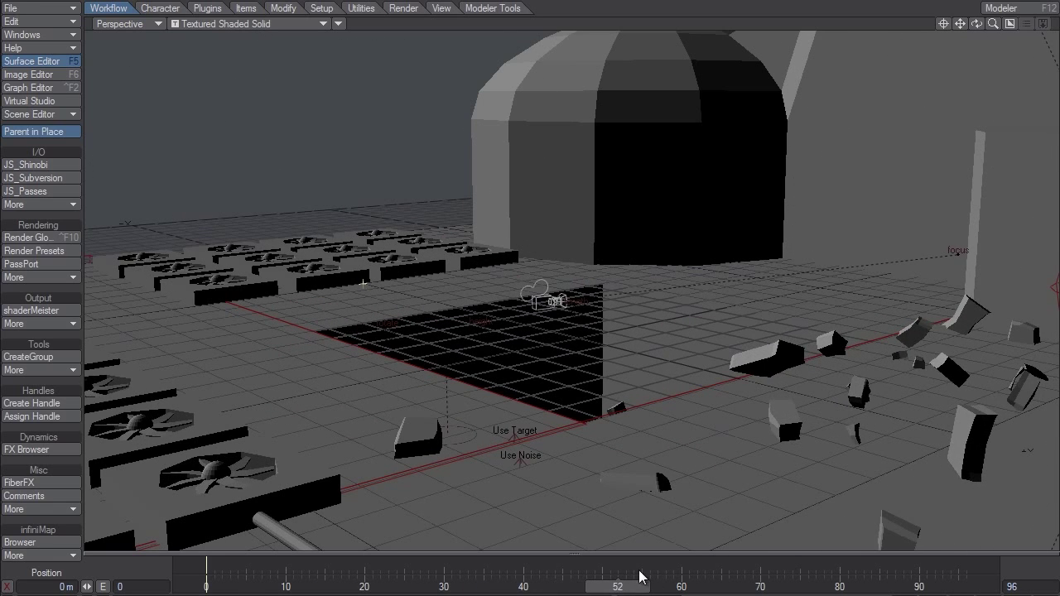
key("6")
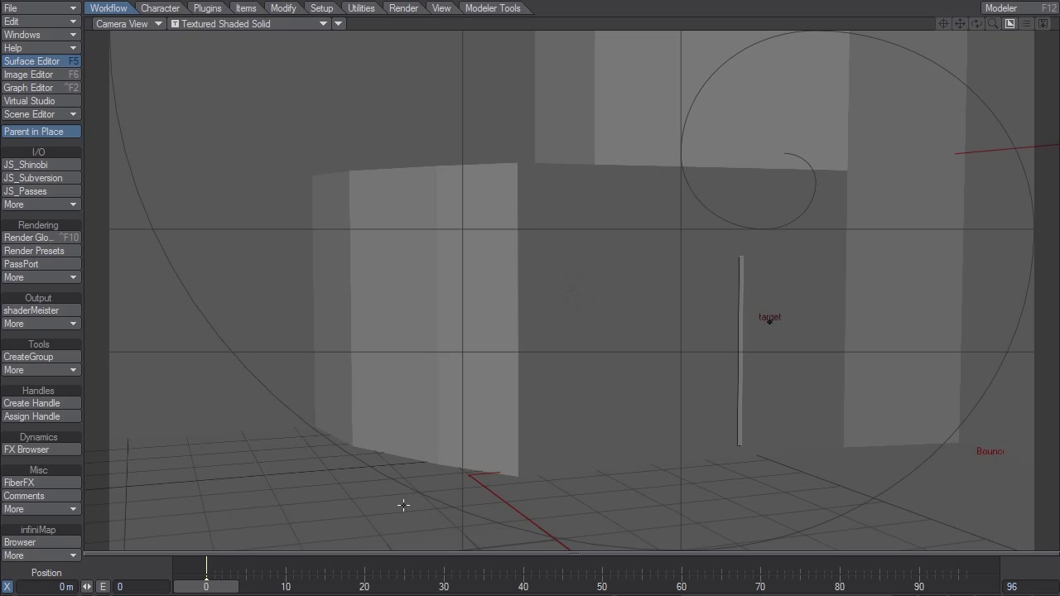